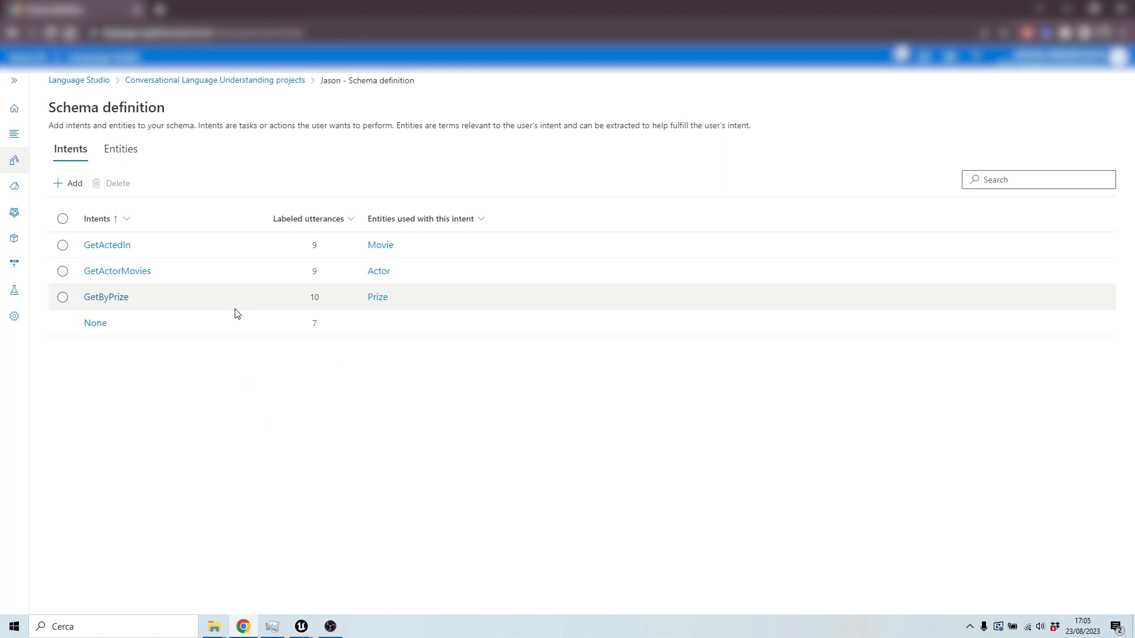
Step: Open the GetActedIn intent's labeled utterances and review them
{"action": "left_click", "coordinate": [104, 247]}
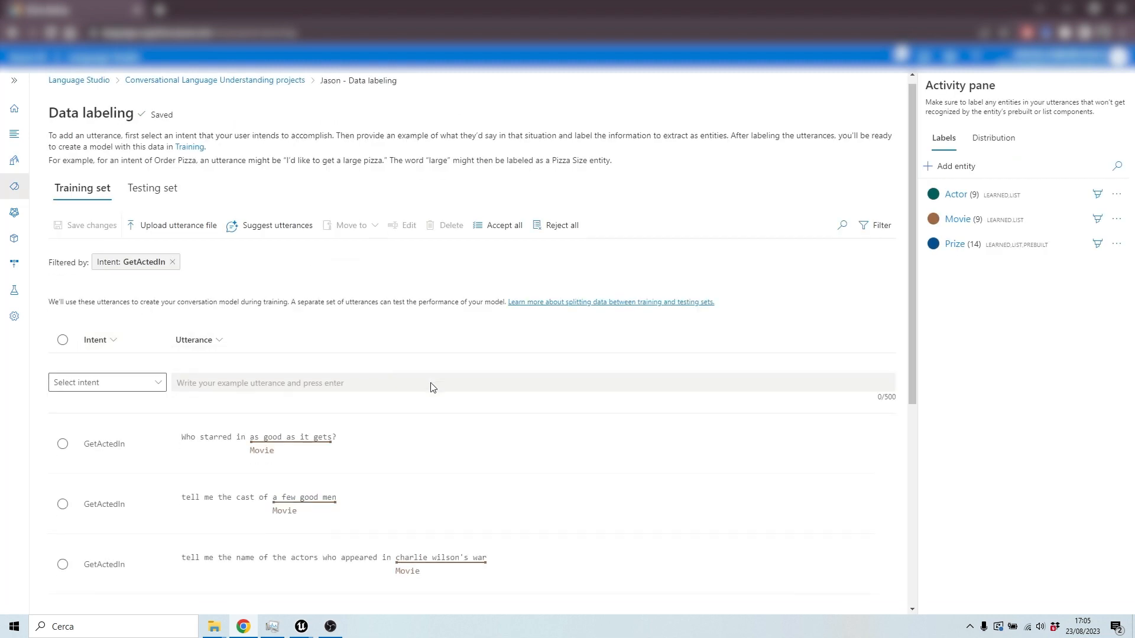
{"action": "scroll", "coordinate": [431, 388], "scroll_direction": "down", "scroll_amount": 5}
{"action": "scroll", "coordinate": [520, 368], "scroll_direction": "up", "scroll_amount": 2}
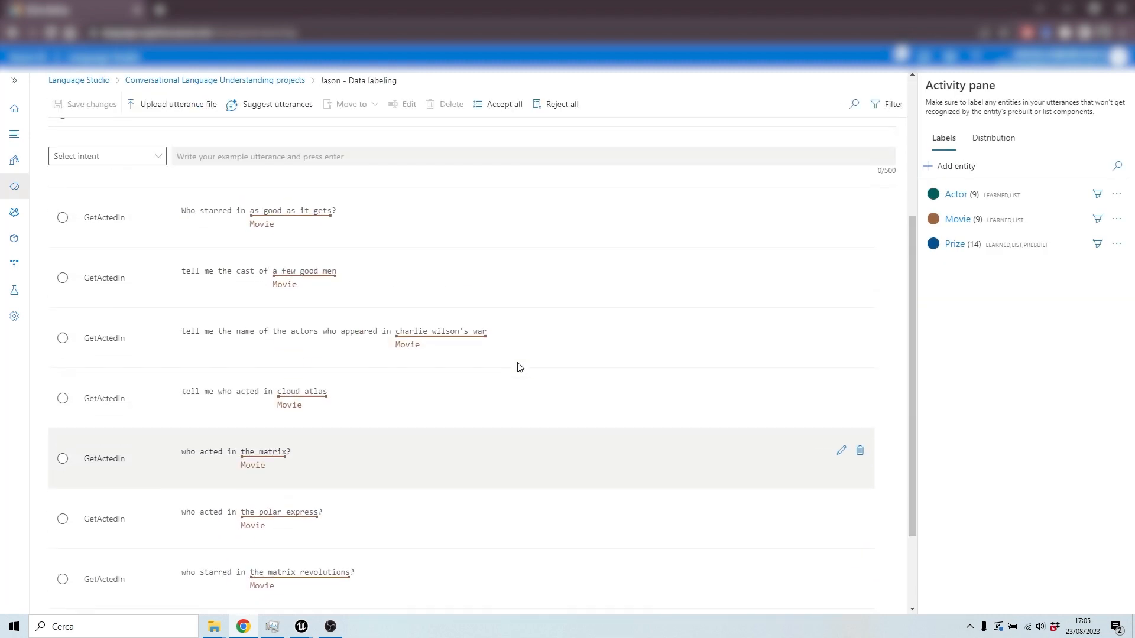
{"action": "scroll", "coordinate": [520, 368], "scroll_direction": "up", "scroll_amount": 1}
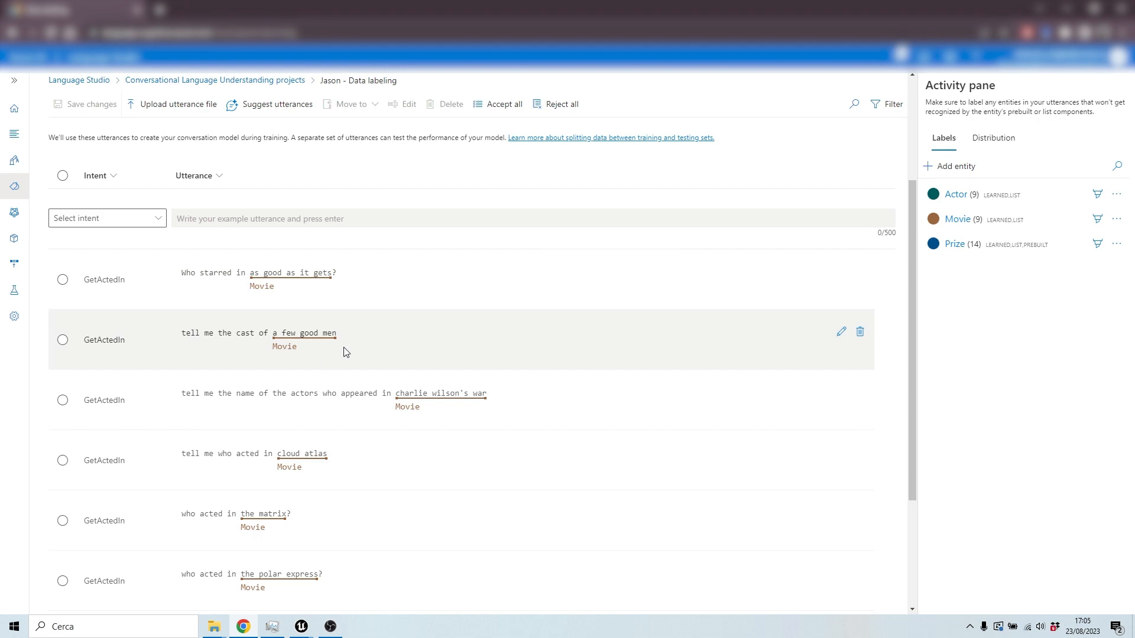
{"action": "scroll", "coordinate": [349, 365], "scroll_direction": "down", "scroll_amount": 2}
{"action": "scroll", "coordinate": [354, 375], "scroll_direction": "up", "scroll_amount": 5}
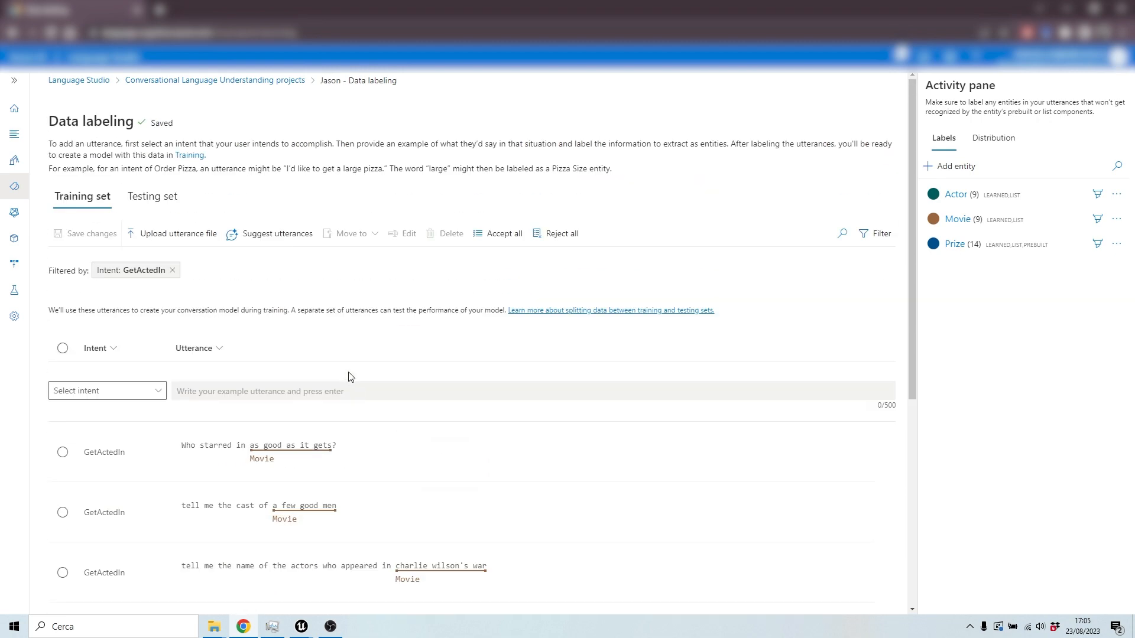
Step: Filter the training set utterances to the GetActorMovies intent and review its labeled examples
{"action": "left_click", "coordinate": [172, 271]}
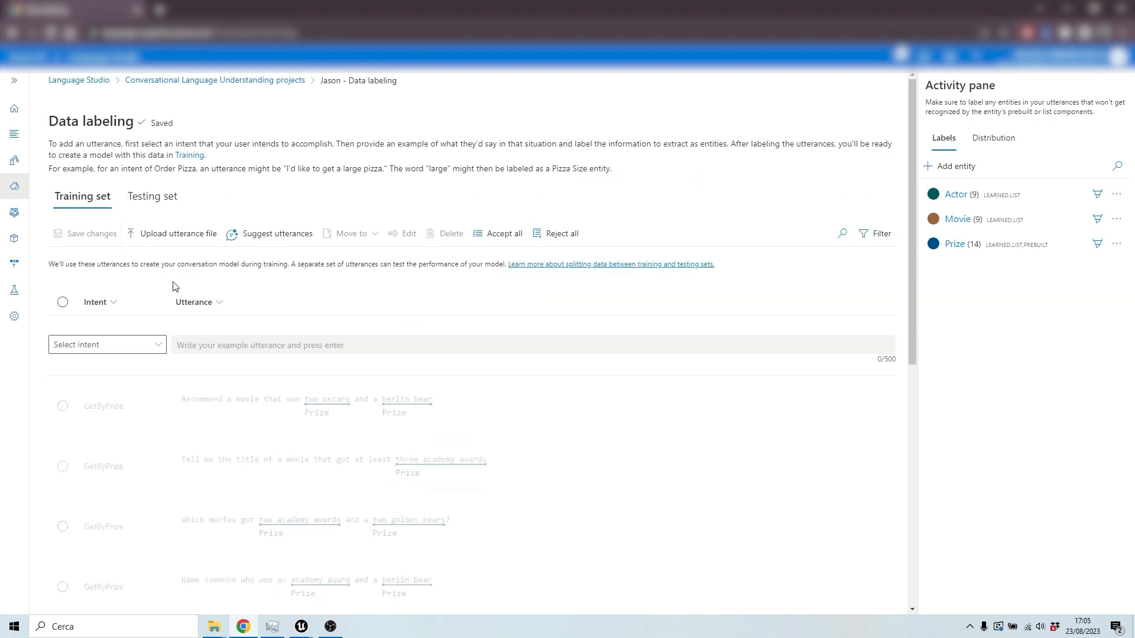
{"action": "left_click", "coordinate": [873, 234]}
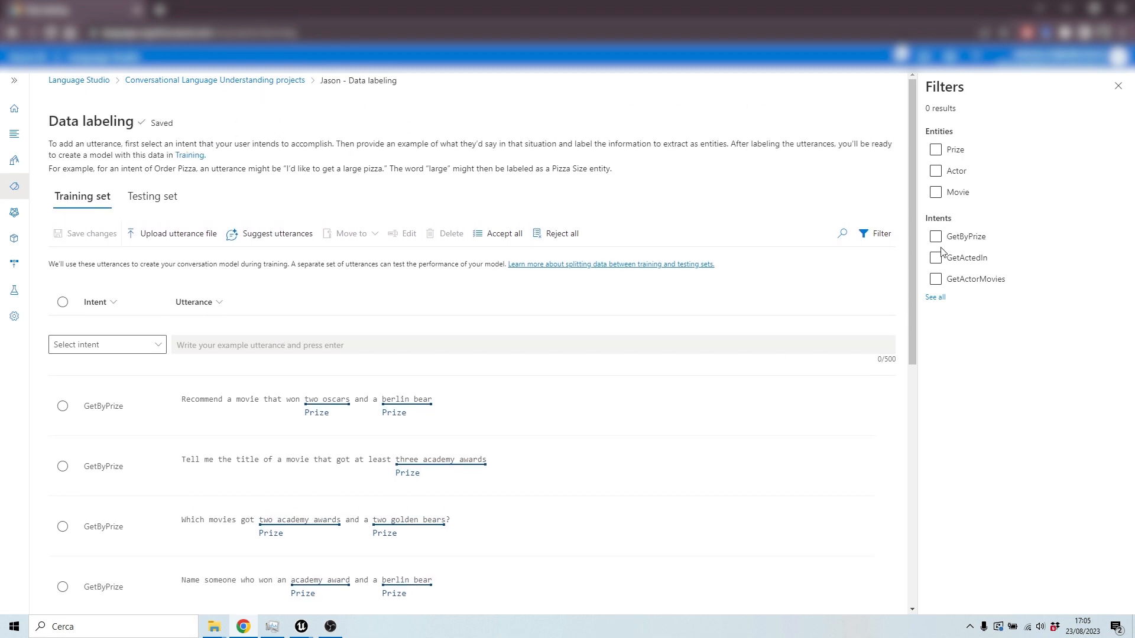
{"action": "left_click", "coordinate": [937, 283]}
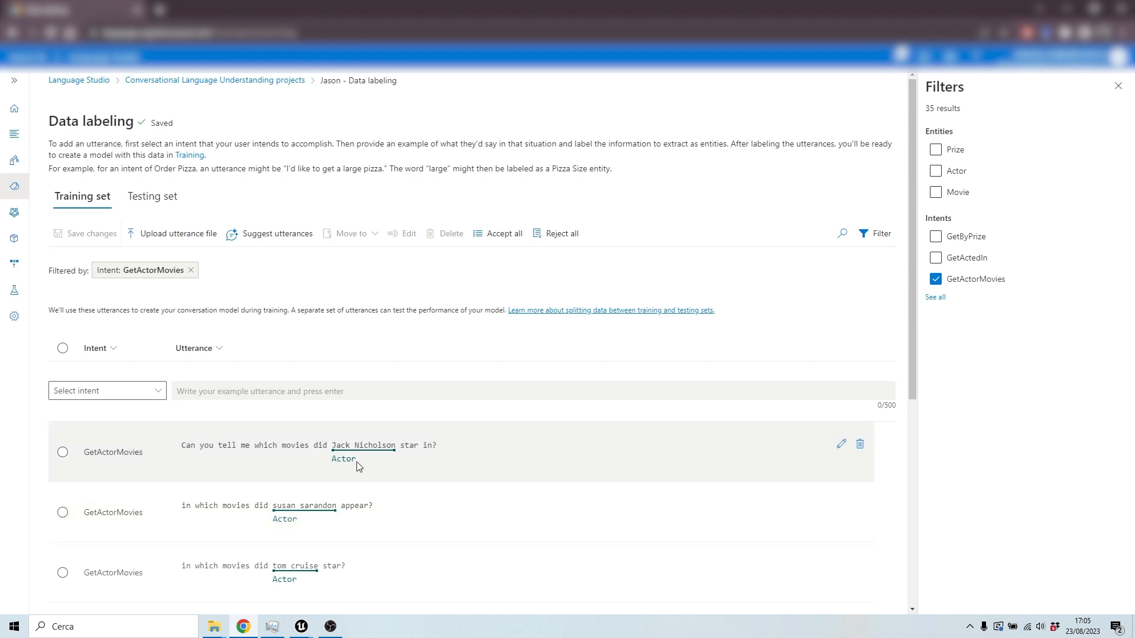
{"action": "scroll", "coordinate": [337, 473], "scroll_direction": "down", "scroll_amount": 2}
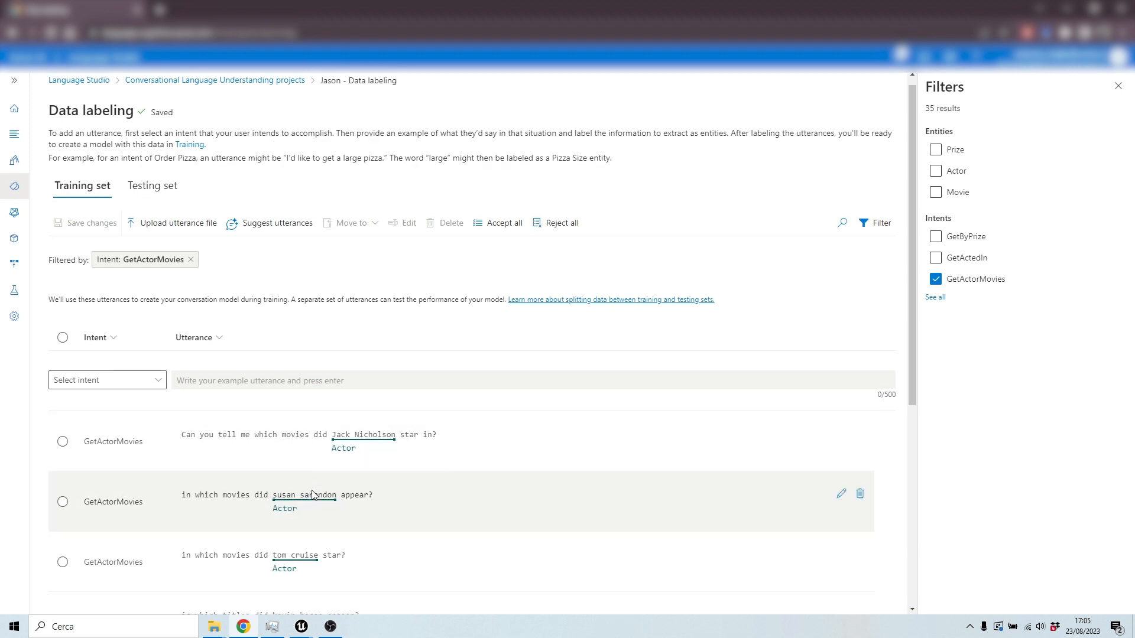
{"action": "scroll", "coordinate": [331, 488], "scroll_direction": "down", "scroll_amount": 1}
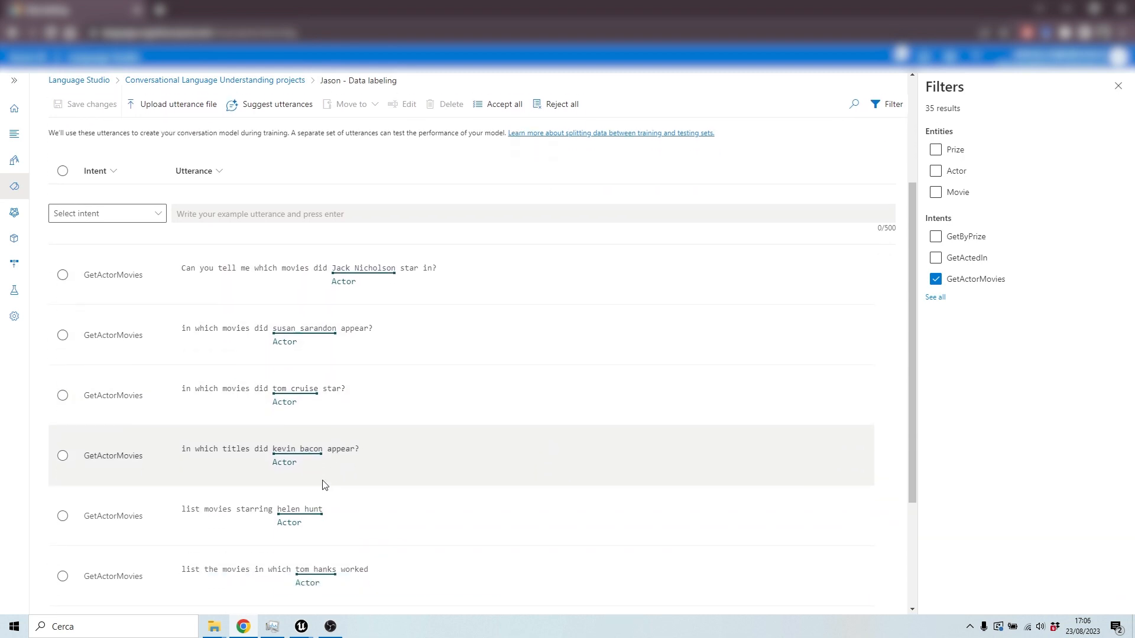
{"action": "scroll", "coordinate": [489, 449], "scroll_direction": "up", "scroll_amount": 3}
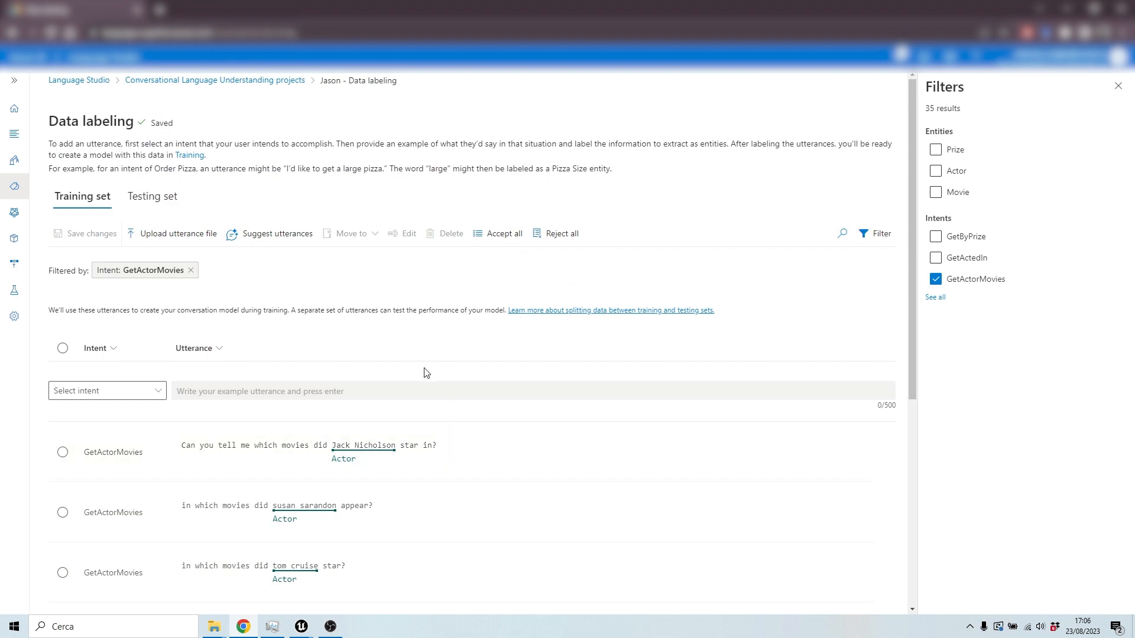
{"action": "left_click", "coordinate": [1118, 86]}
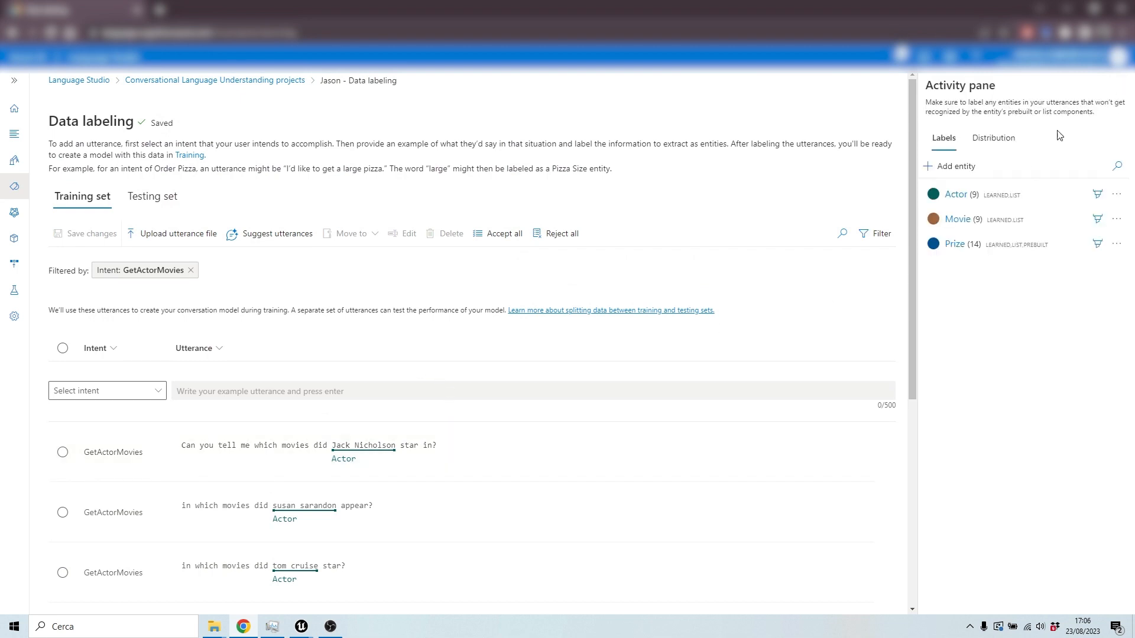
Step: Open the Actor entity's components and browse to page 3 of its list entries
{"action": "left_click", "coordinate": [963, 194]}
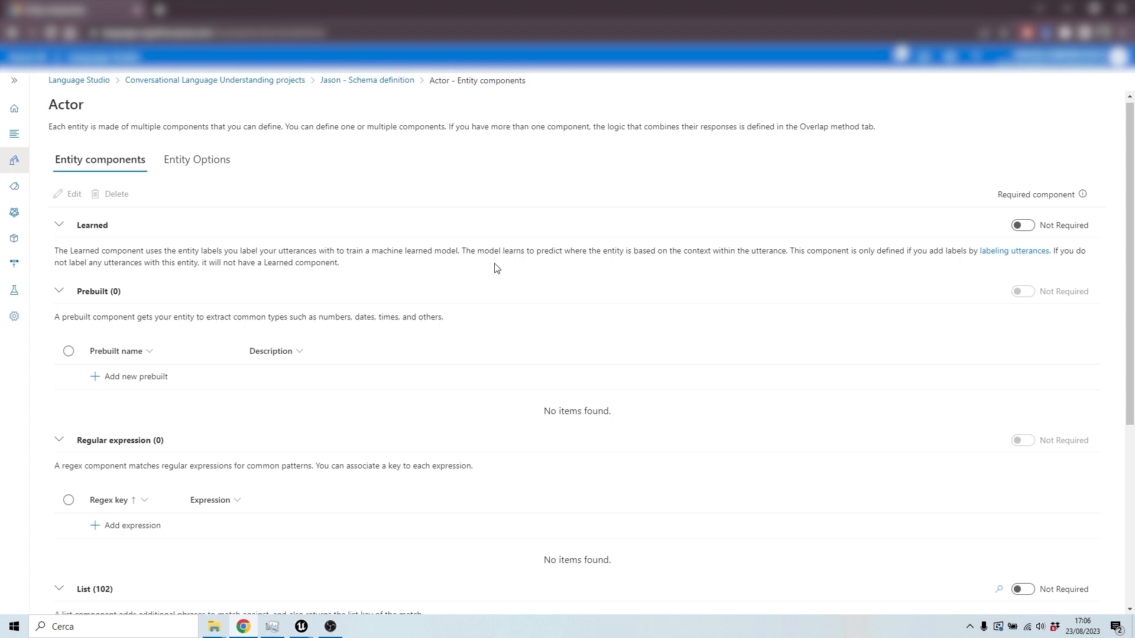
{"action": "scroll", "coordinate": [494, 266], "scroll_direction": "down", "scroll_amount": 5}
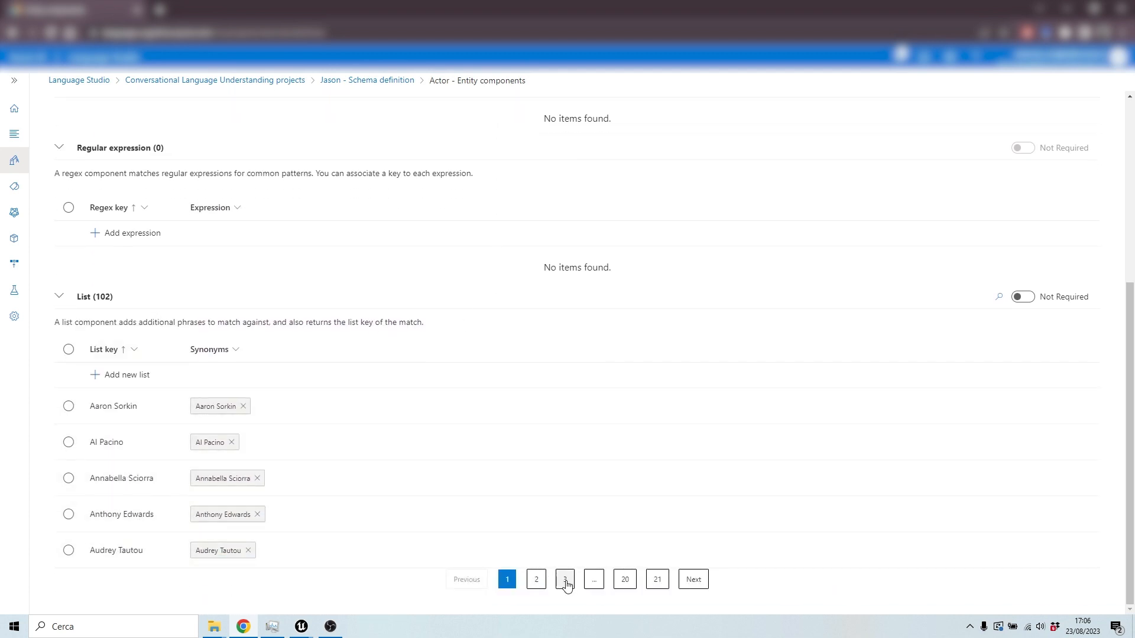
{"action": "left_click", "coordinate": [565, 580]}
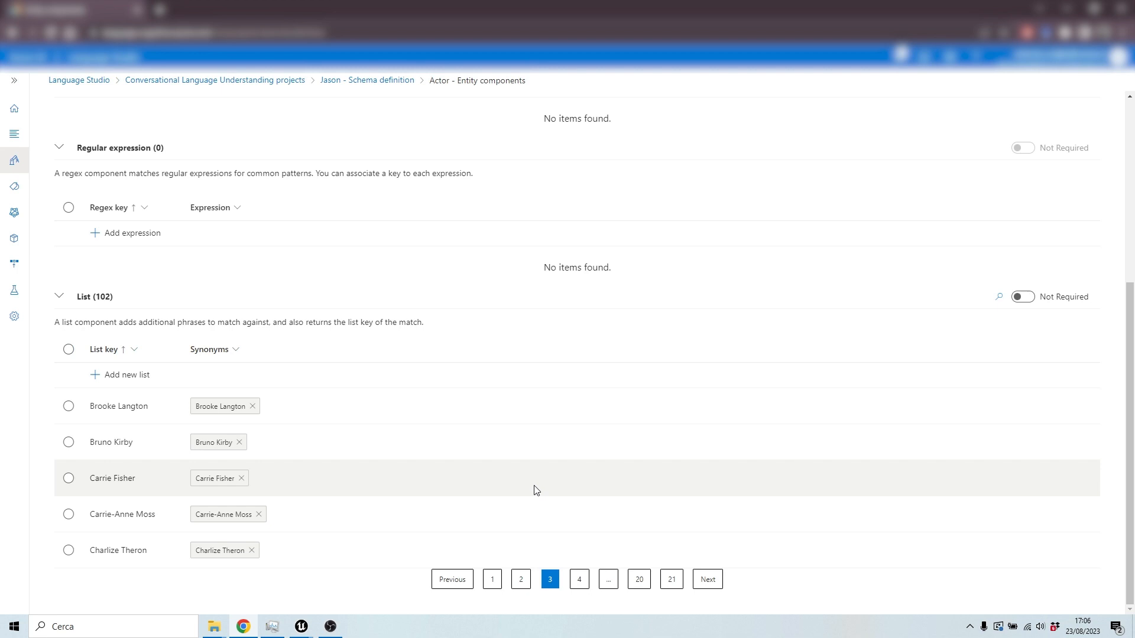
{"action": "scroll", "coordinate": [535, 490], "scroll_direction": "up", "scroll_amount": 5}
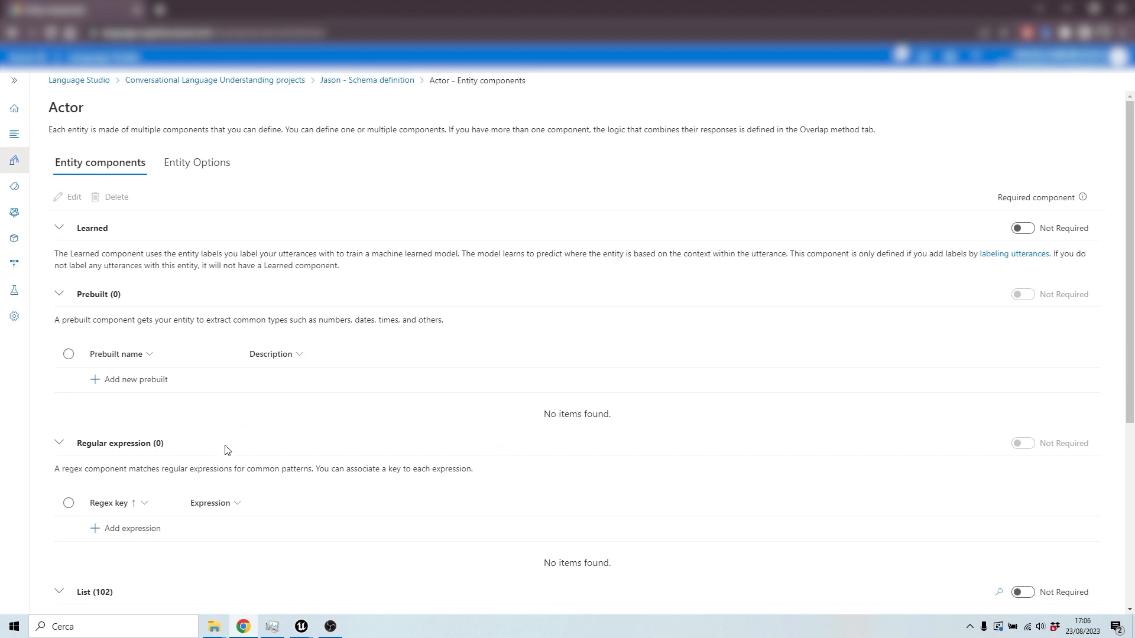
Step: Examine the Actor entity's Learned, Prebuilt, Regular expression and List component sections
{"action": "scroll", "coordinate": [398, 448], "scroll_direction": "down", "scroll_amount": 5}
{"action": "scroll", "coordinate": [406, 425], "scroll_direction": "up", "scroll_amount": 3}
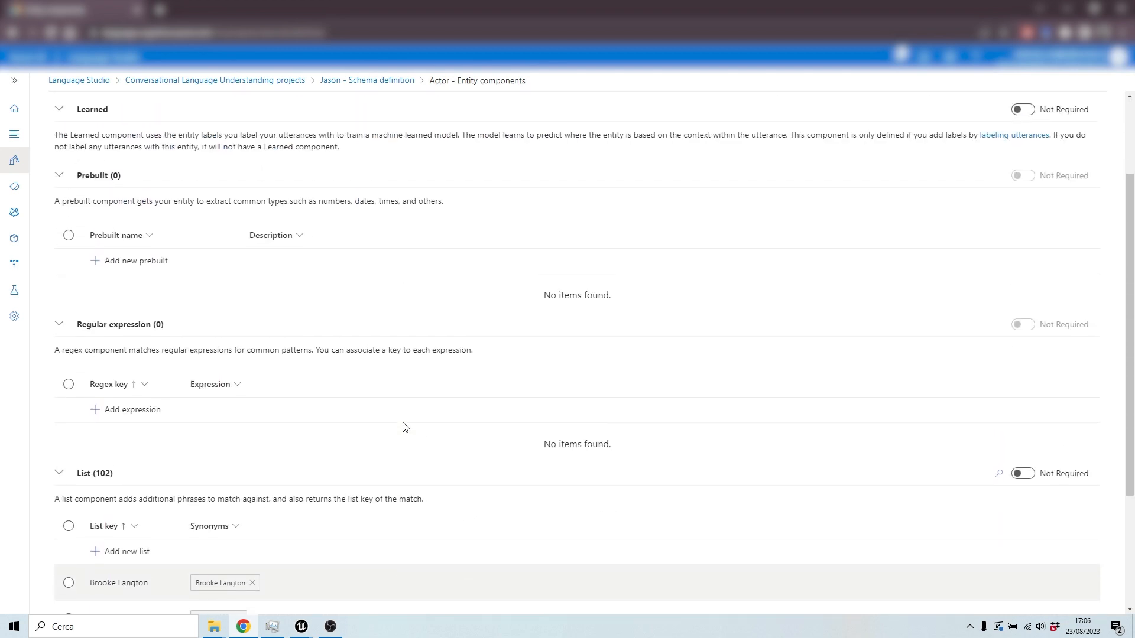
{"action": "scroll", "coordinate": [406, 425], "scroll_direction": "up", "scroll_amount": 1}
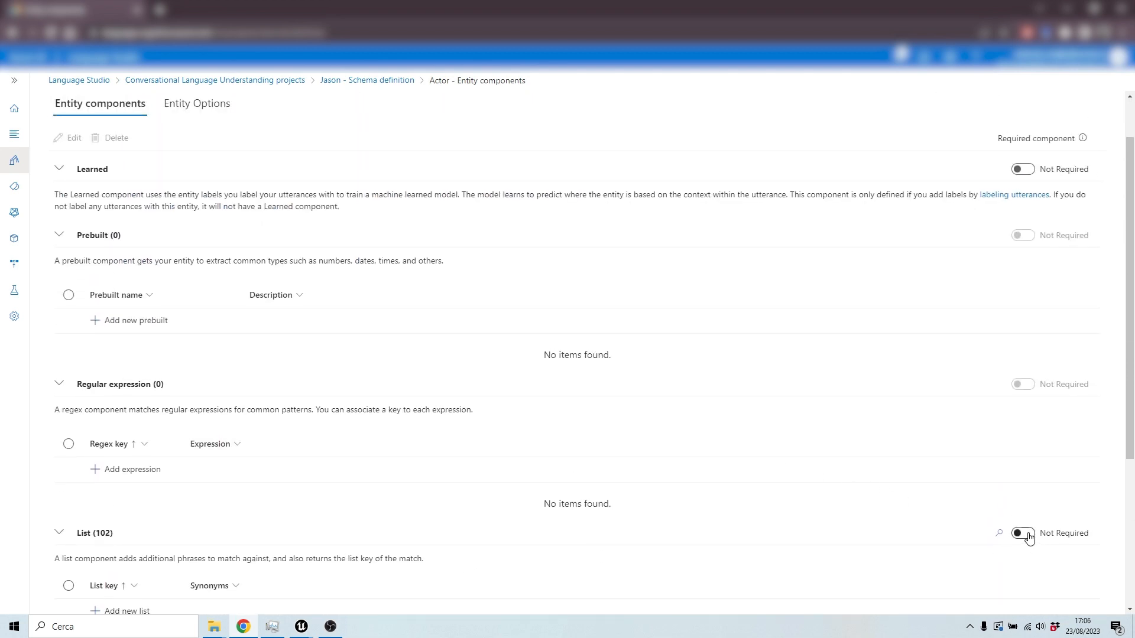
{"action": "scroll", "coordinate": [1036, 314], "scroll_direction": "up", "scroll_amount": 1}
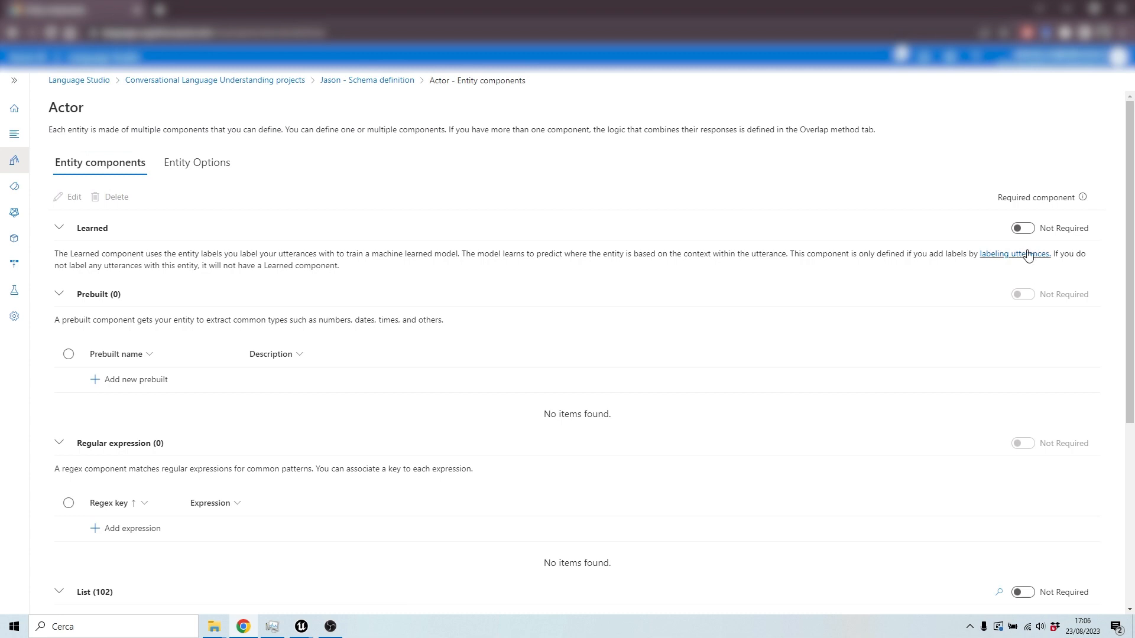
{"action": "scroll", "coordinate": [934, 459], "scroll_direction": "down", "scroll_amount": 1}
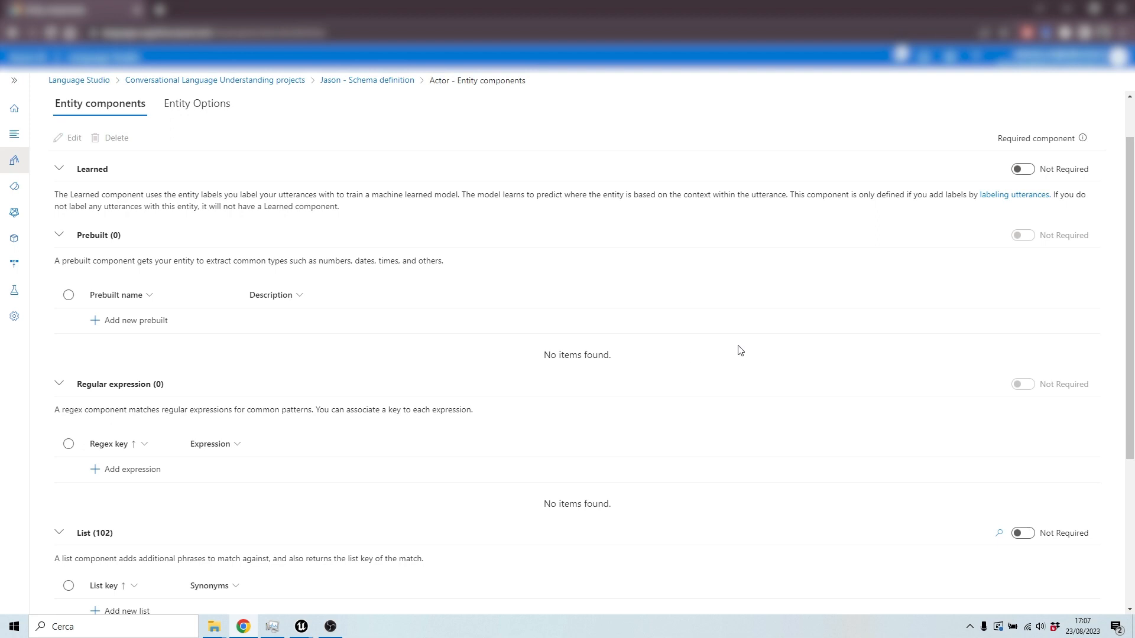
{"action": "scroll", "coordinate": [390, 428], "scroll_direction": "down", "scroll_amount": 1}
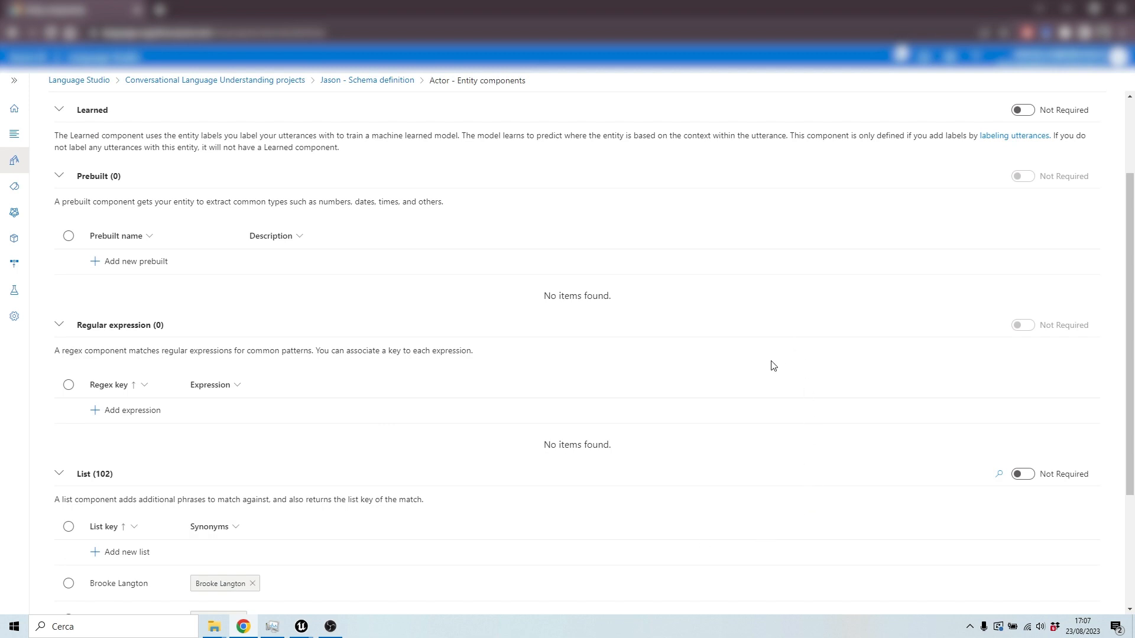
{"action": "scroll", "coordinate": [489, 410], "scroll_direction": "down", "scroll_amount": 3}
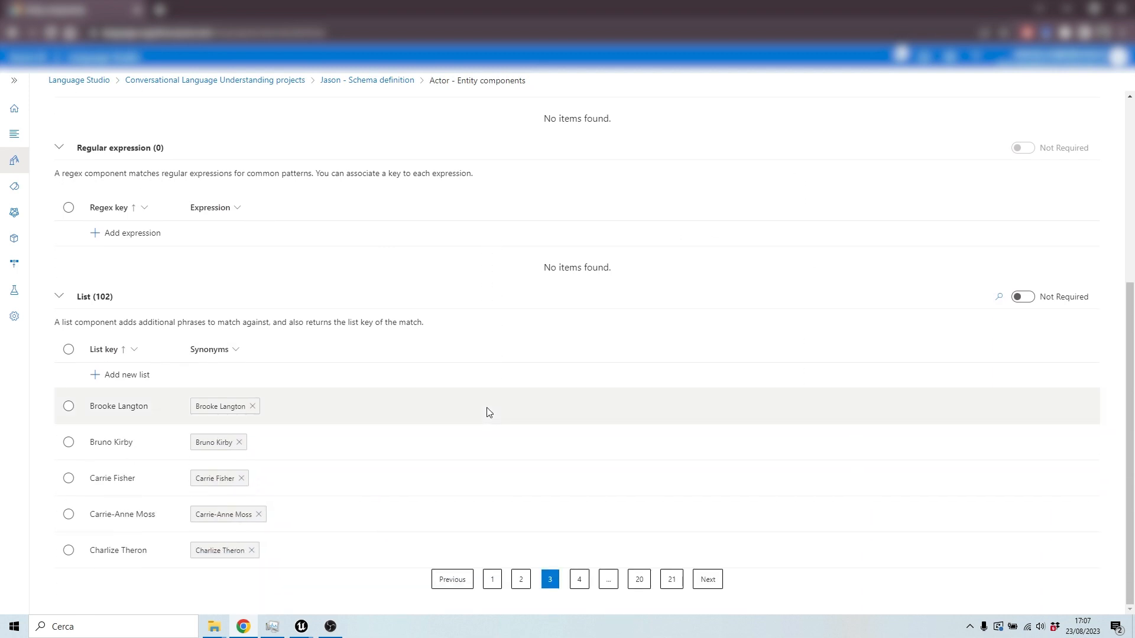
{"action": "scroll", "coordinate": [388, 476], "scroll_direction": "up", "scroll_amount": 4}
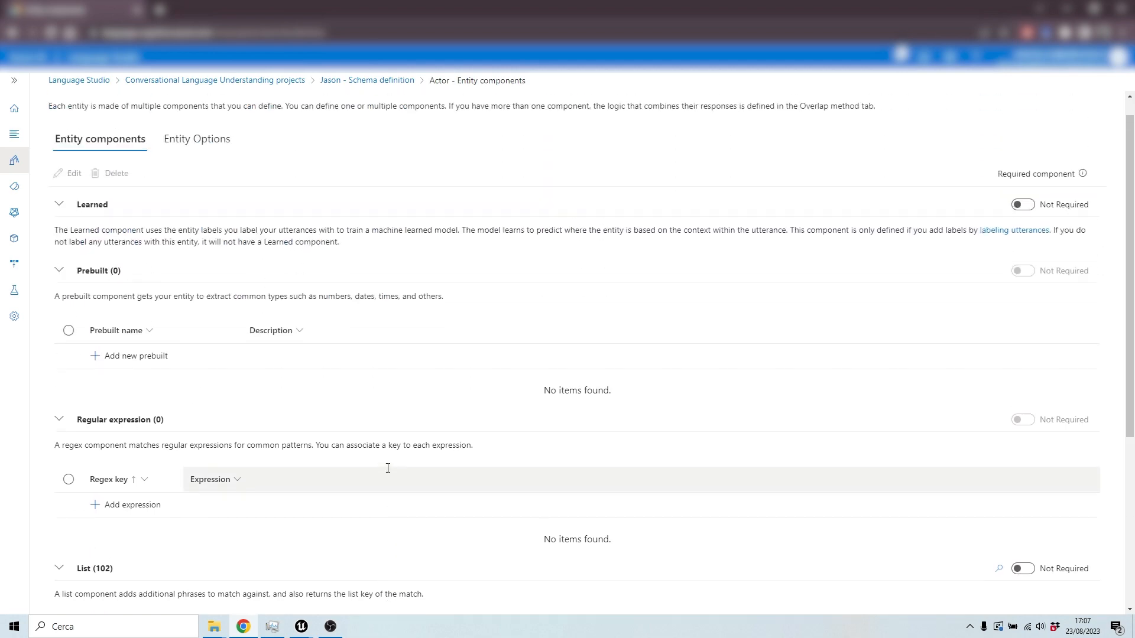
{"action": "scroll", "coordinate": [392, 457], "scroll_direction": "down", "scroll_amount": 3}
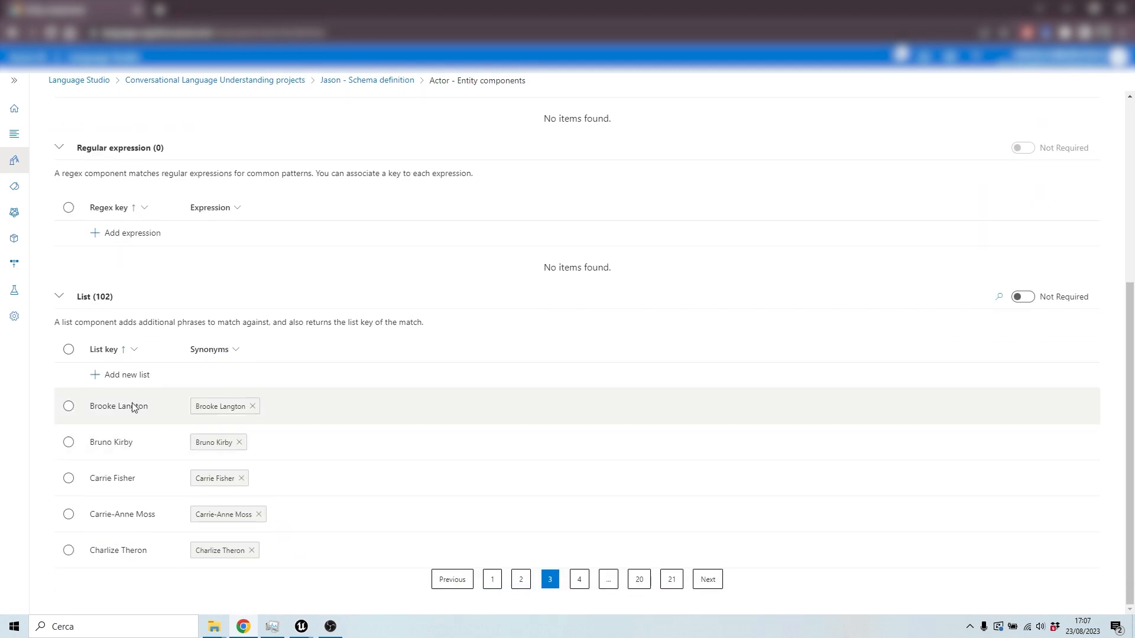
{"action": "scroll", "coordinate": [476, 453], "scroll_direction": "up", "scroll_amount": 5}
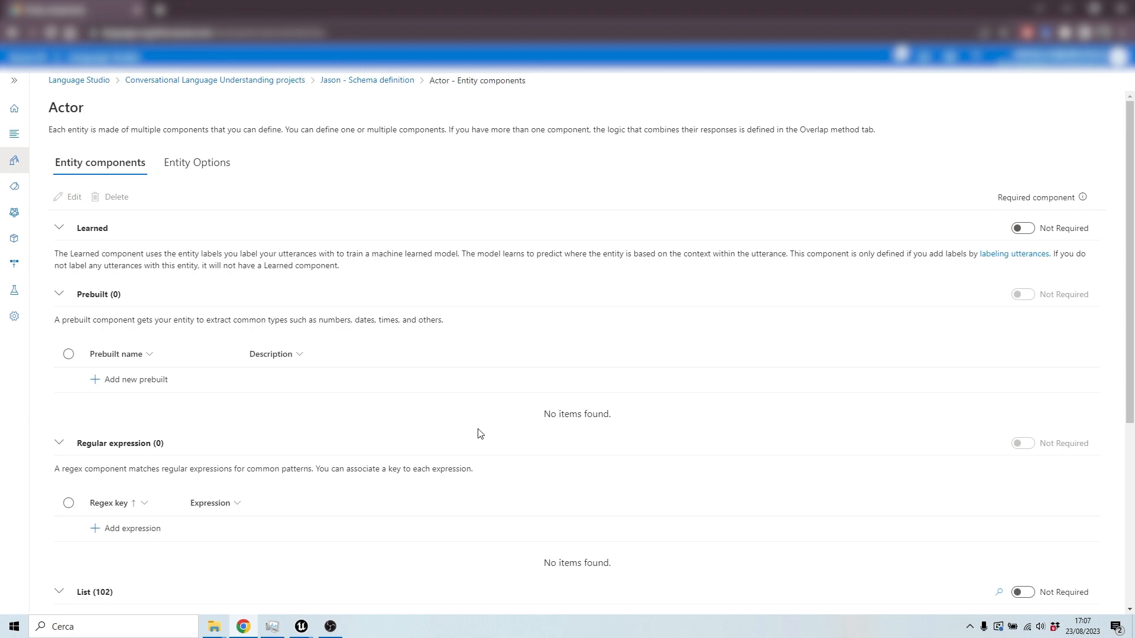
{"action": "scroll", "coordinate": [479, 434], "scroll_direction": "down", "scroll_amount": 5}
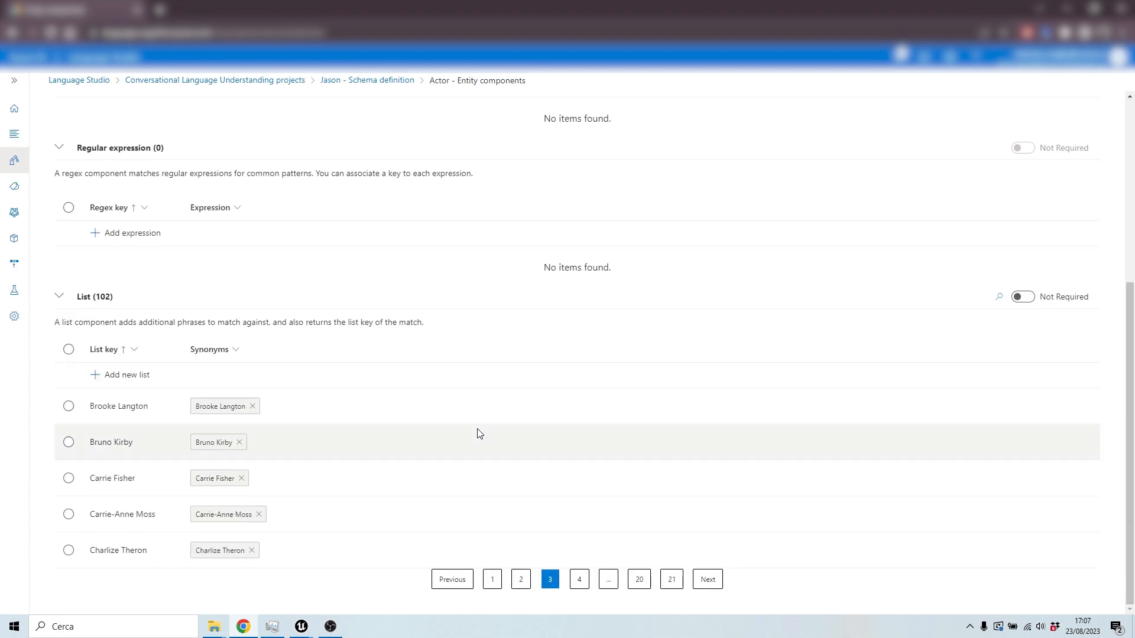
{"action": "scroll", "coordinate": [455, 428], "scroll_direction": "up", "scroll_amount": 5}
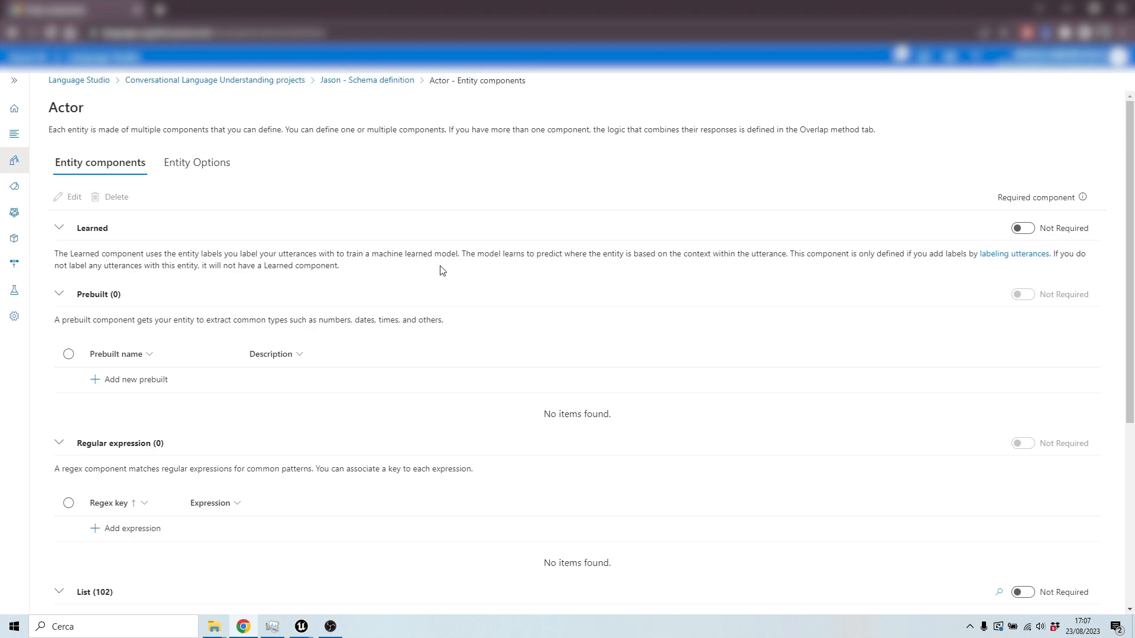
{"action": "scroll", "coordinate": [773, 258], "scroll_direction": "down", "scroll_amount": 3}
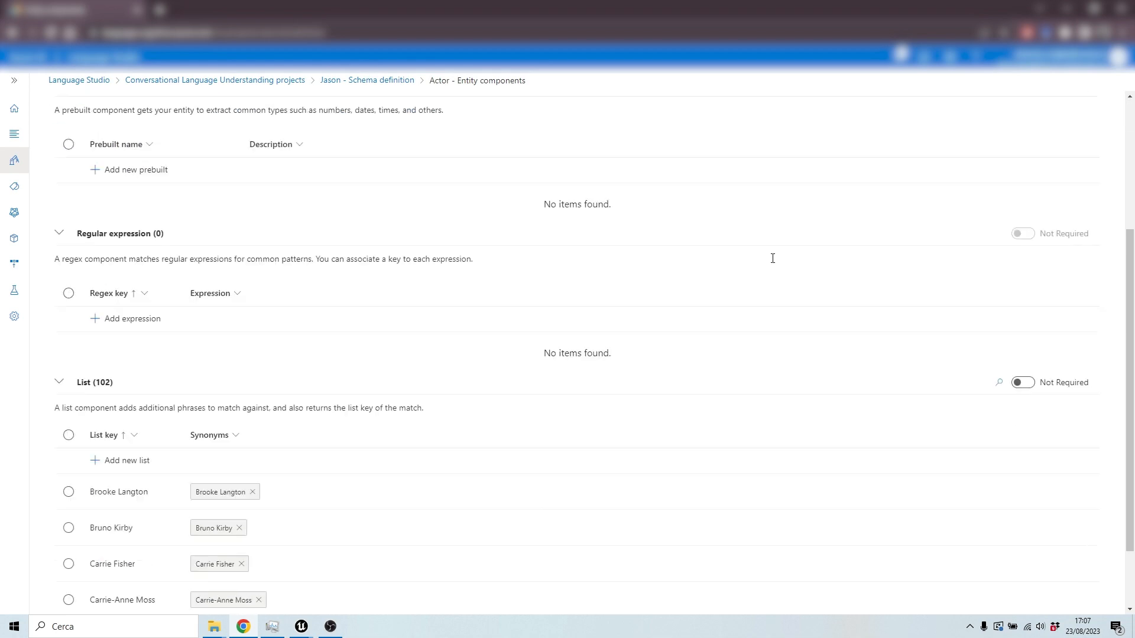
{"action": "scroll", "coordinate": [772, 258], "scroll_direction": "down", "scroll_amount": 2}
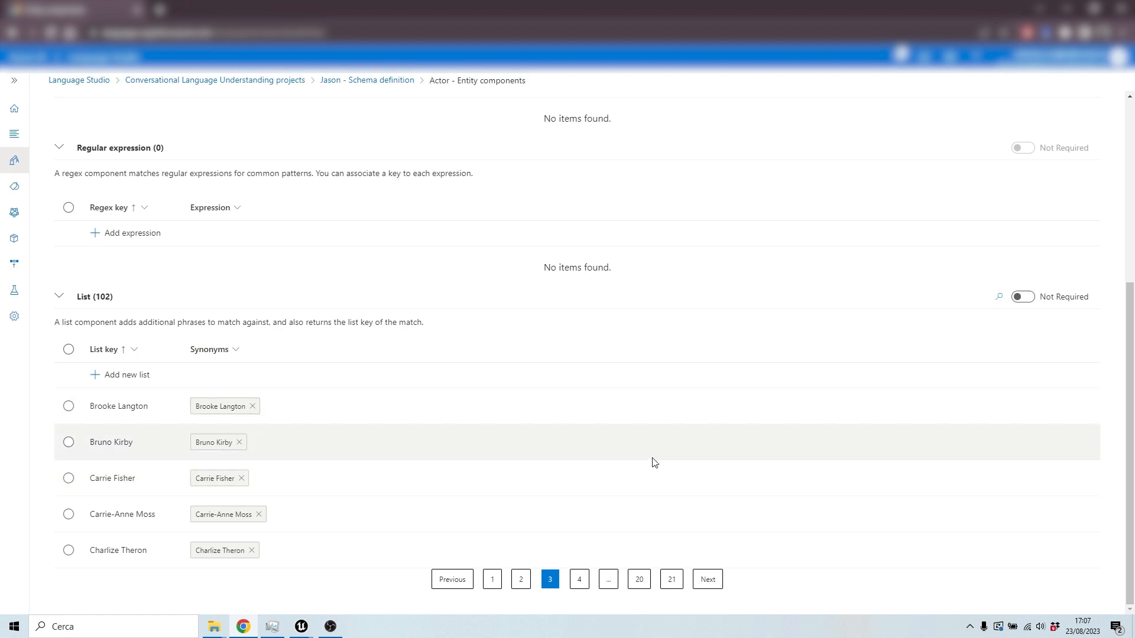
{"action": "scroll", "coordinate": [655, 462], "scroll_direction": "up", "scroll_amount": 5}
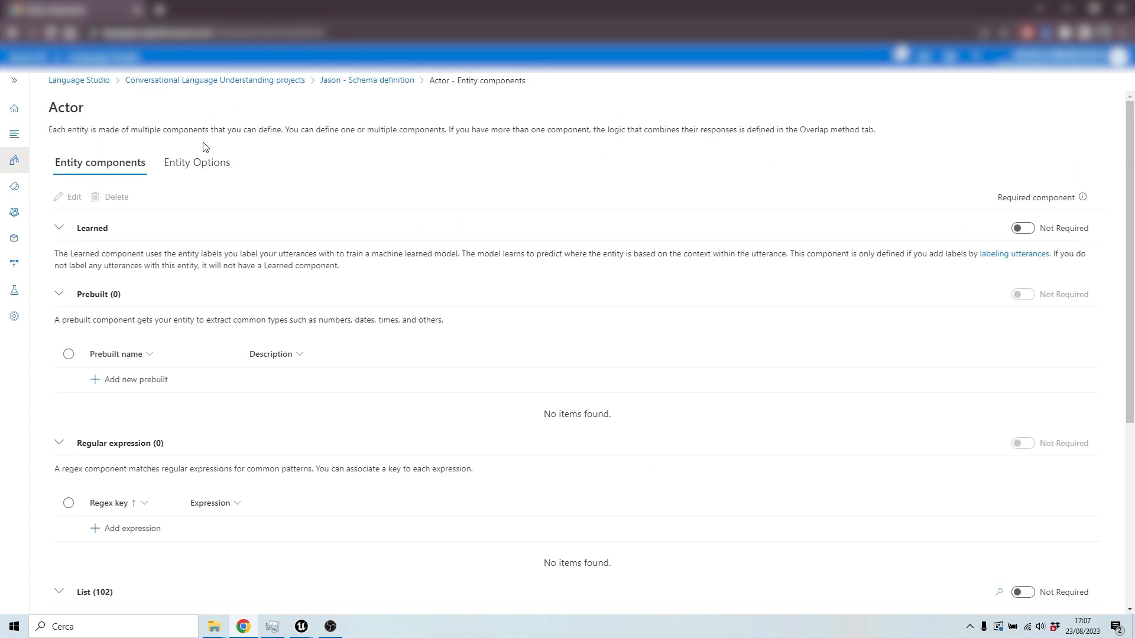
Step: Open the Prize entity from the schema's entities and review its prebuilt and list components
{"action": "left_click", "coordinate": [14, 160]}
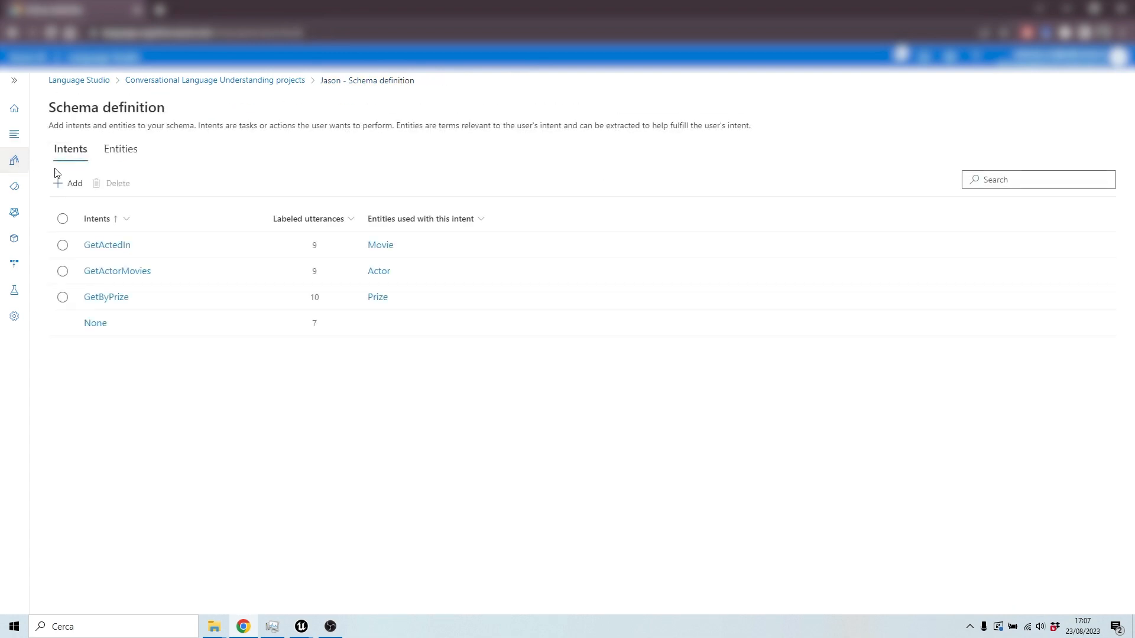
{"action": "left_click", "coordinate": [124, 156]}
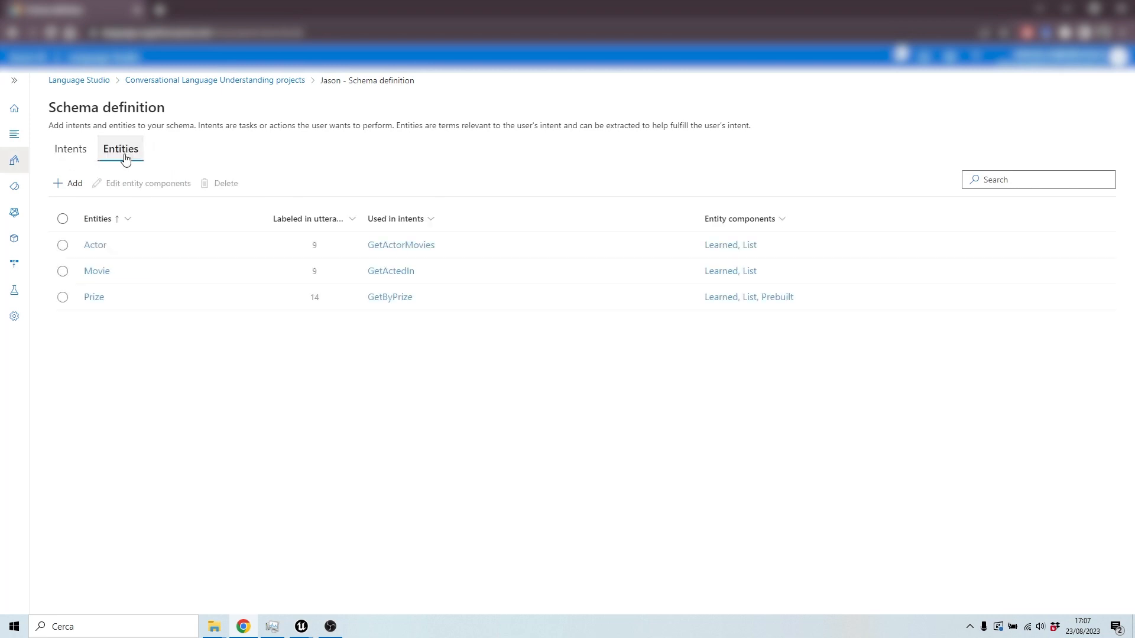
{"action": "left_click", "coordinate": [95, 300]}
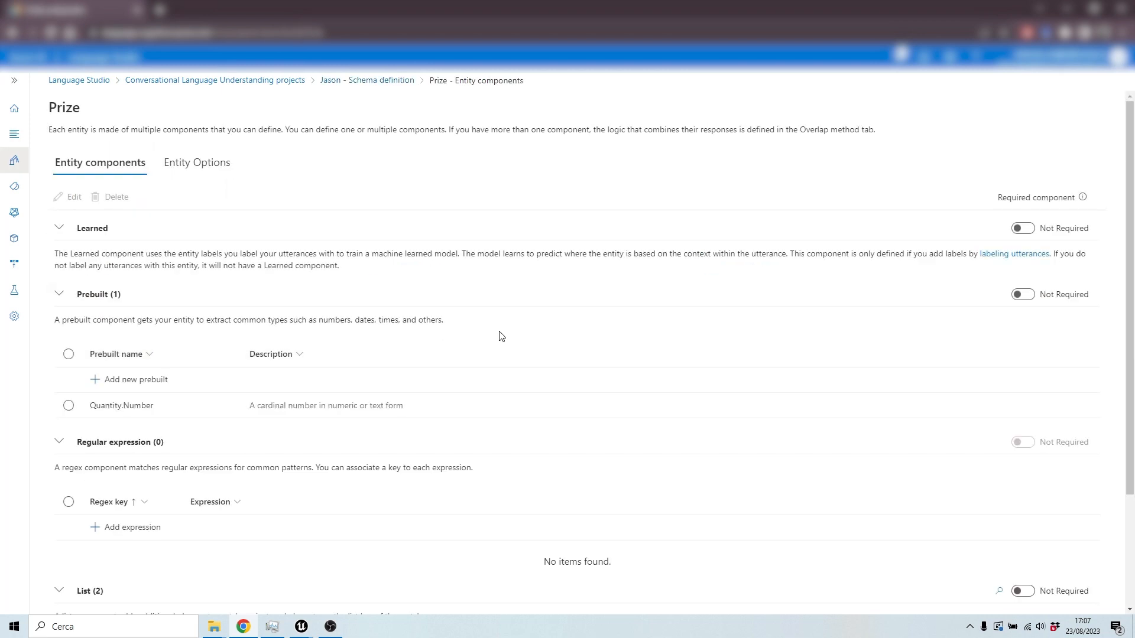
{"action": "scroll", "coordinate": [501, 337], "scroll_direction": "down", "scroll_amount": 2}
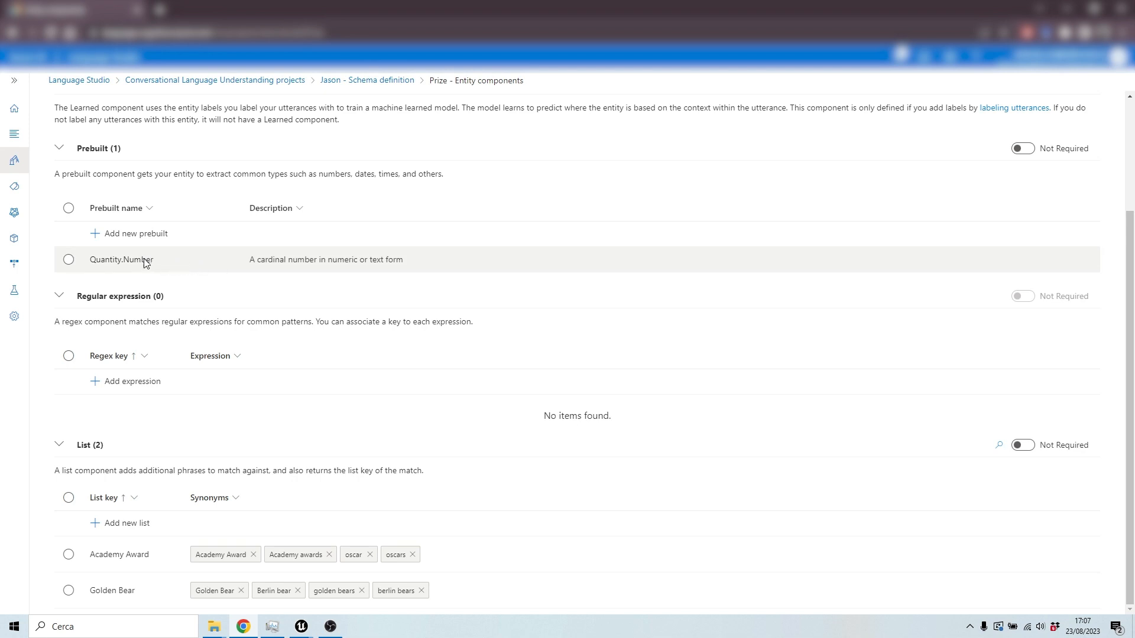
{"action": "scroll", "coordinate": [207, 271], "scroll_direction": "up", "scroll_amount": 1}
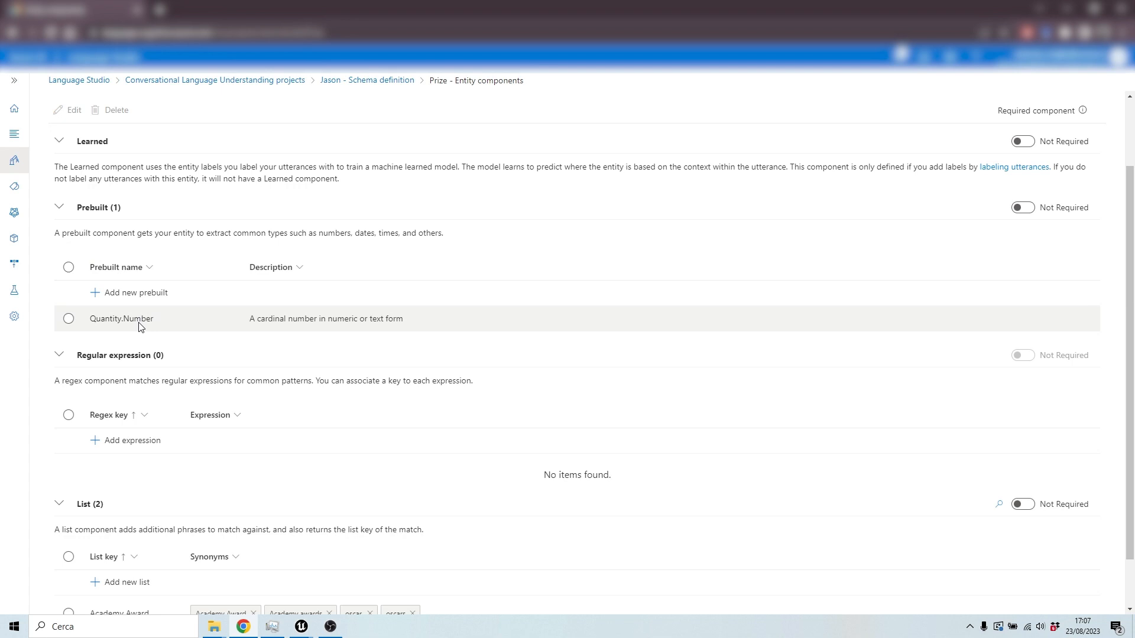
{"action": "scroll", "coordinate": [140, 327], "scroll_direction": "down", "scroll_amount": 1}
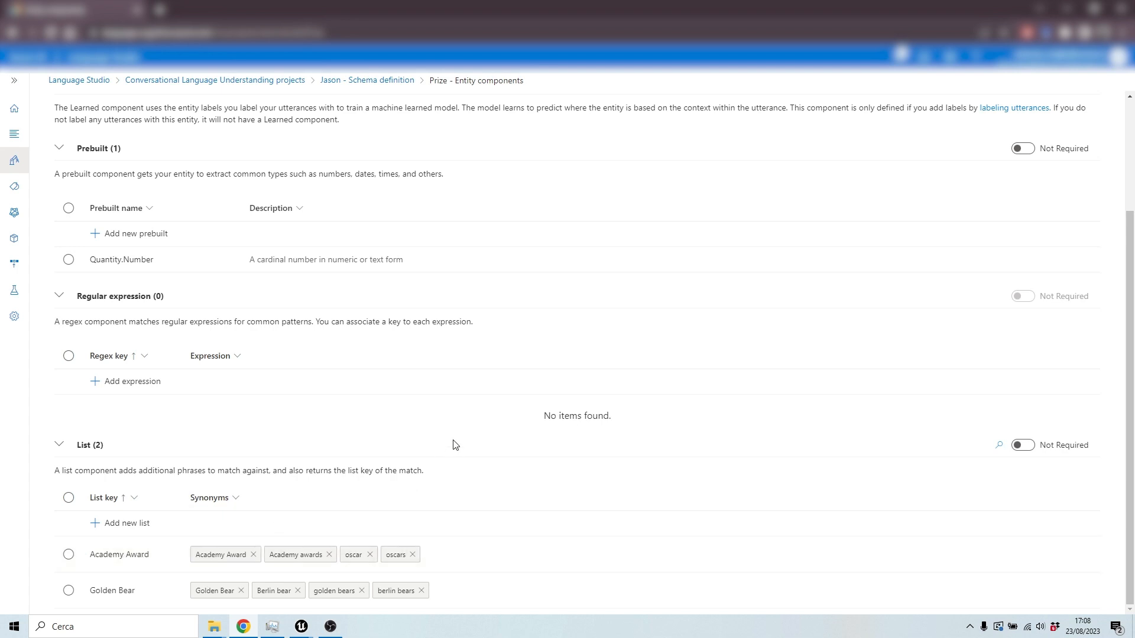
Step: Filter the training set utterances to the GetByPrize intent and review its labeled examples
{"action": "scroll", "coordinate": [455, 444], "scroll_direction": "up", "scroll_amount": 3}
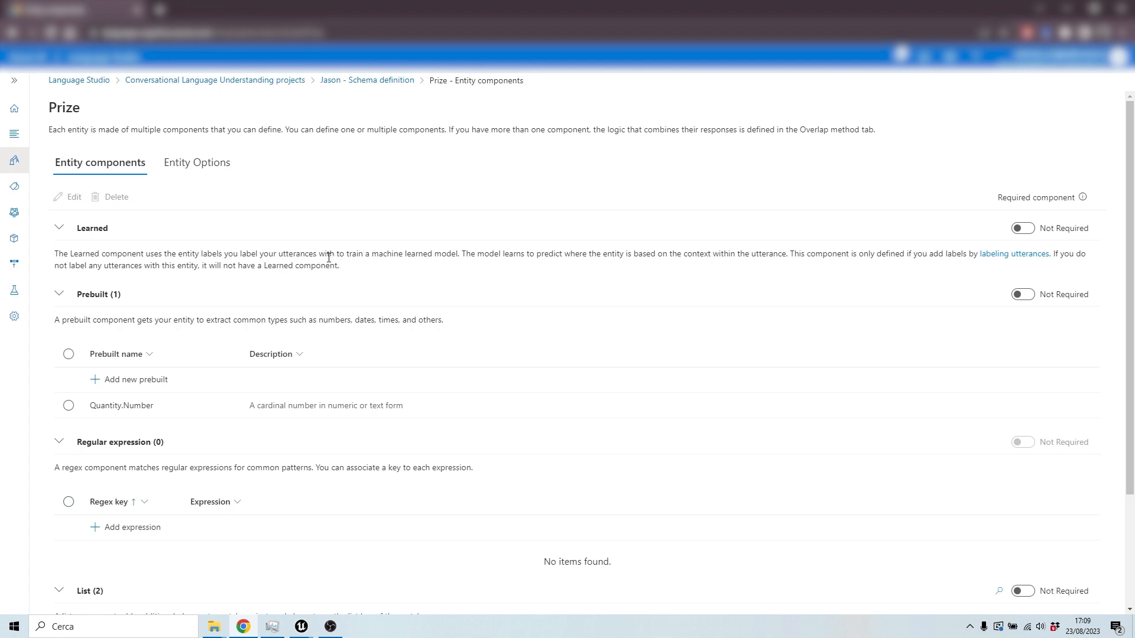
{"action": "left_click", "coordinate": [16, 192]}
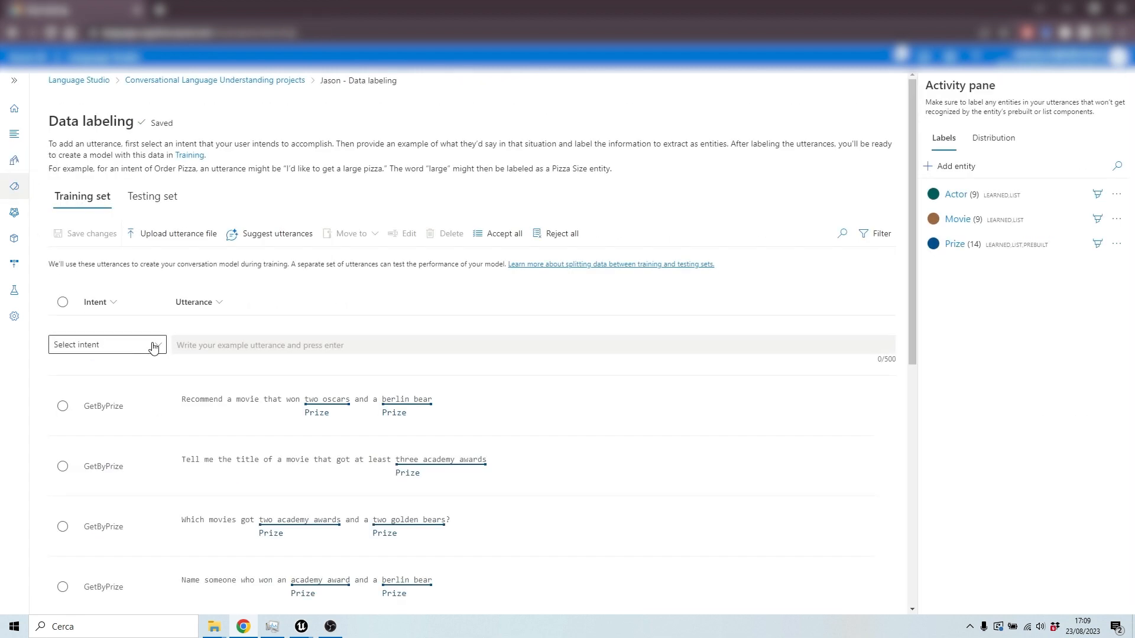
{"action": "left_click", "coordinate": [877, 234]}
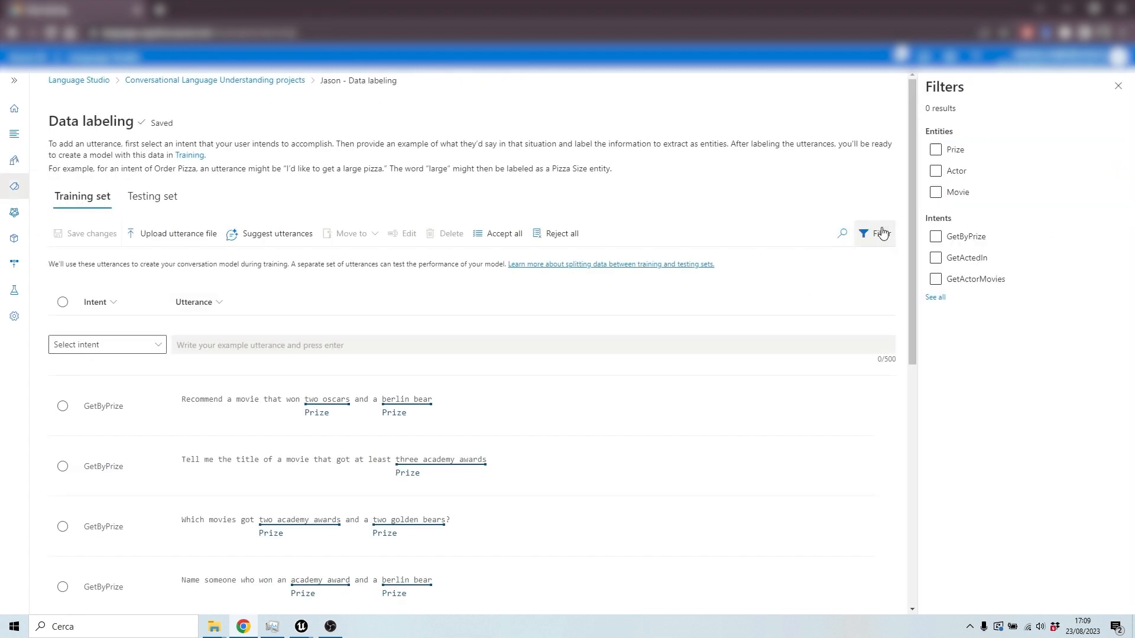
{"action": "left_click", "coordinate": [936, 237]}
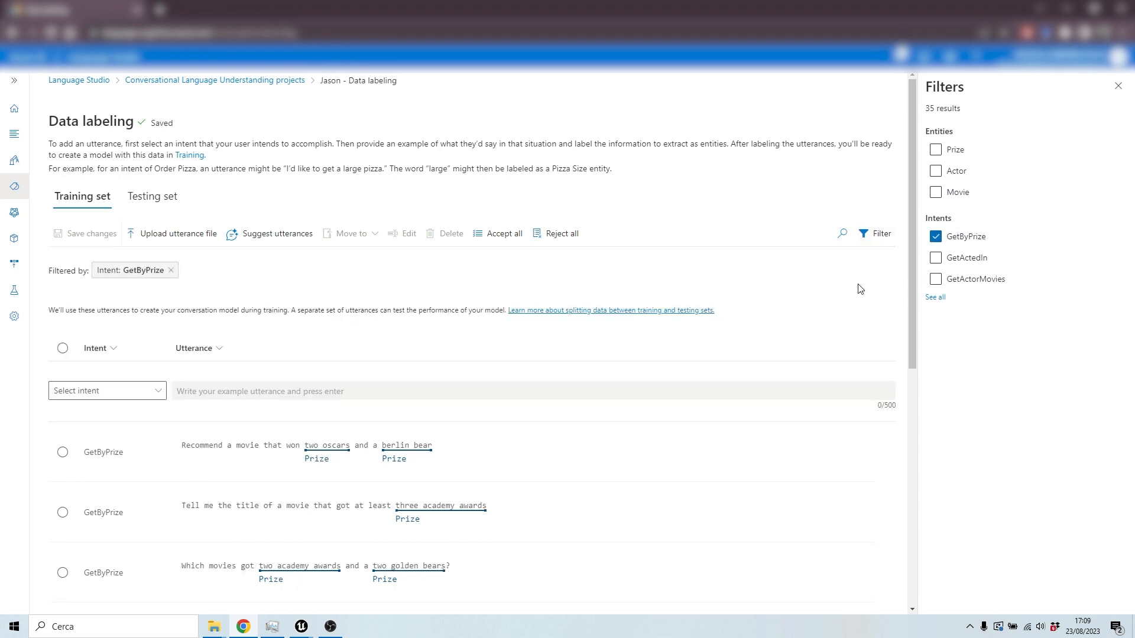
{"action": "scroll", "coordinate": [459, 337], "scroll_direction": "down", "scroll_amount": 2}
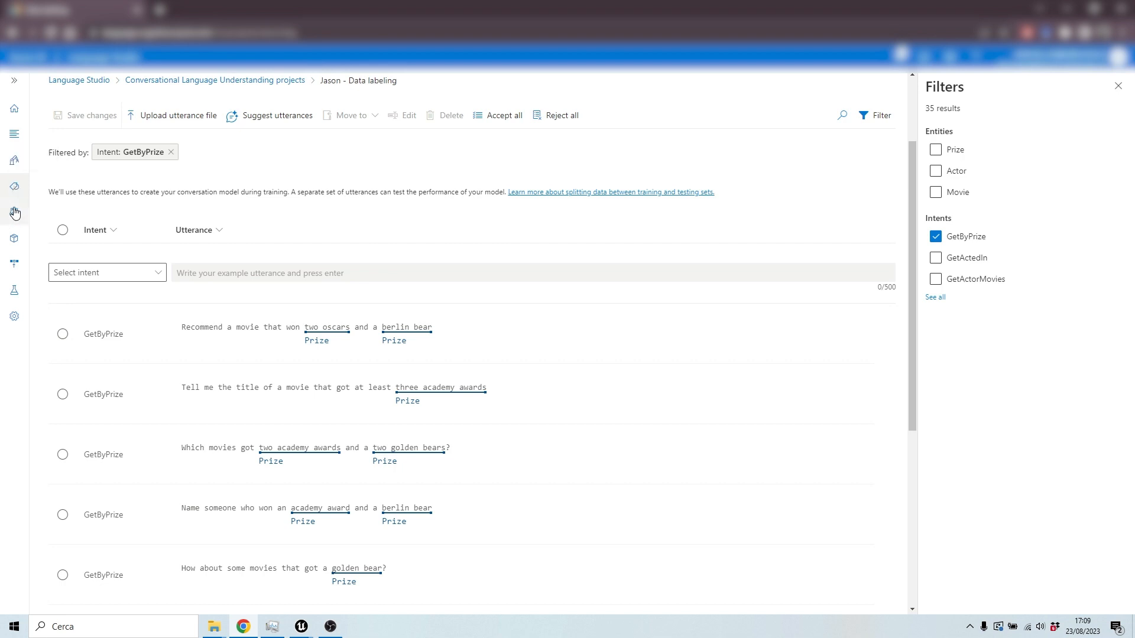
Step: Browse the schema's entities, the training jobs list and the model deployments page
{"action": "left_click", "coordinate": [18, 162]}
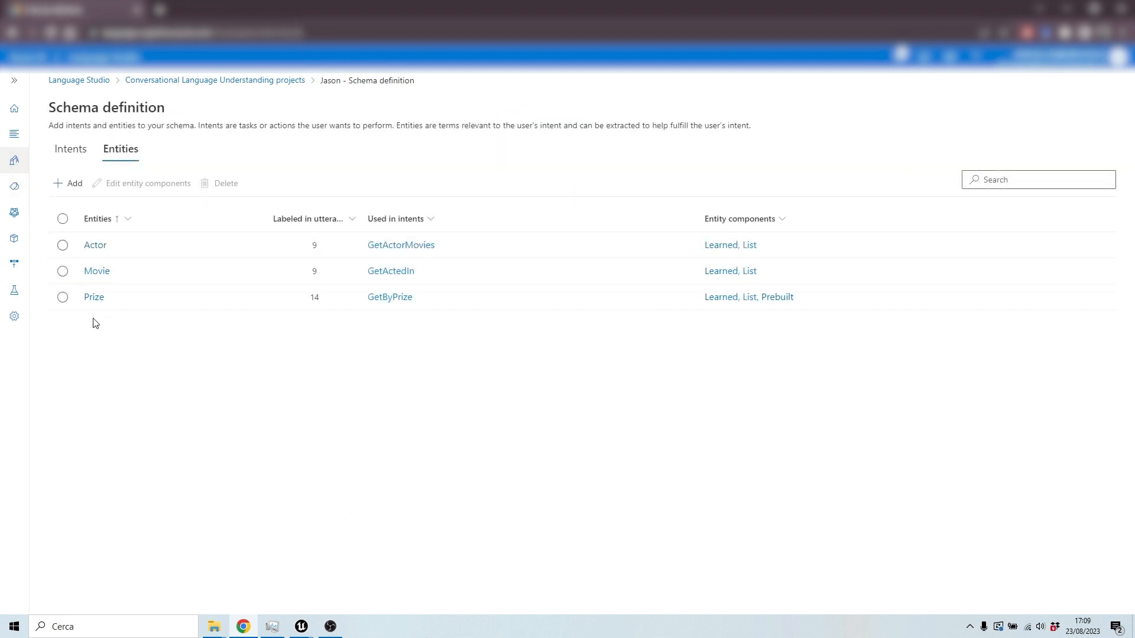
{"action": "left_click", "coordinate": [14, 214]}
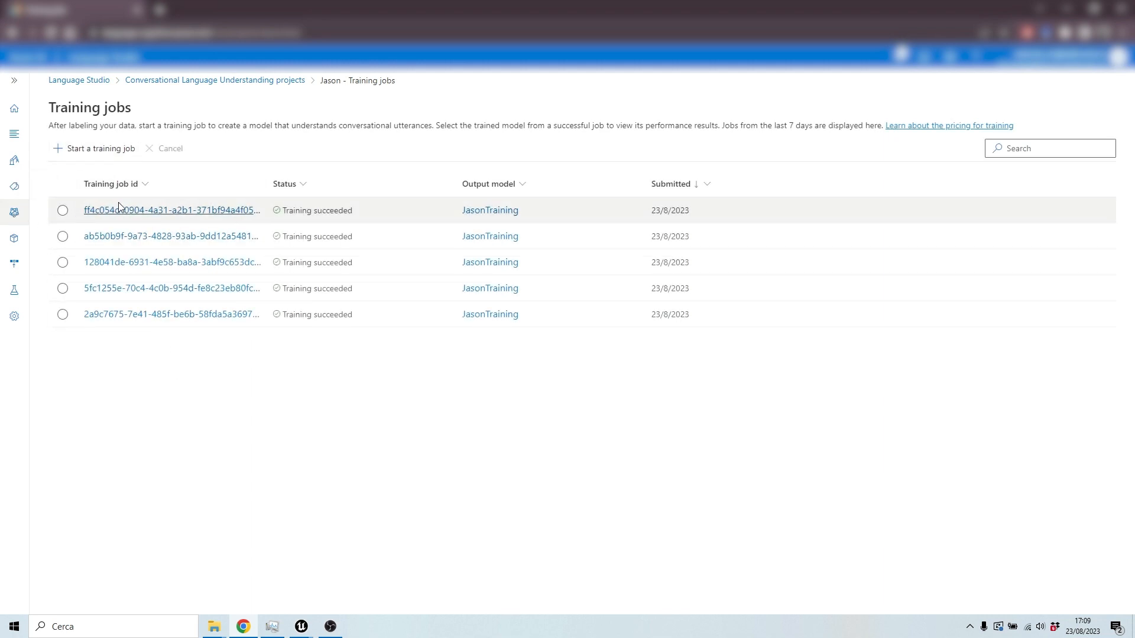
{"action": "left_click", "coordinate": [24, 266]}
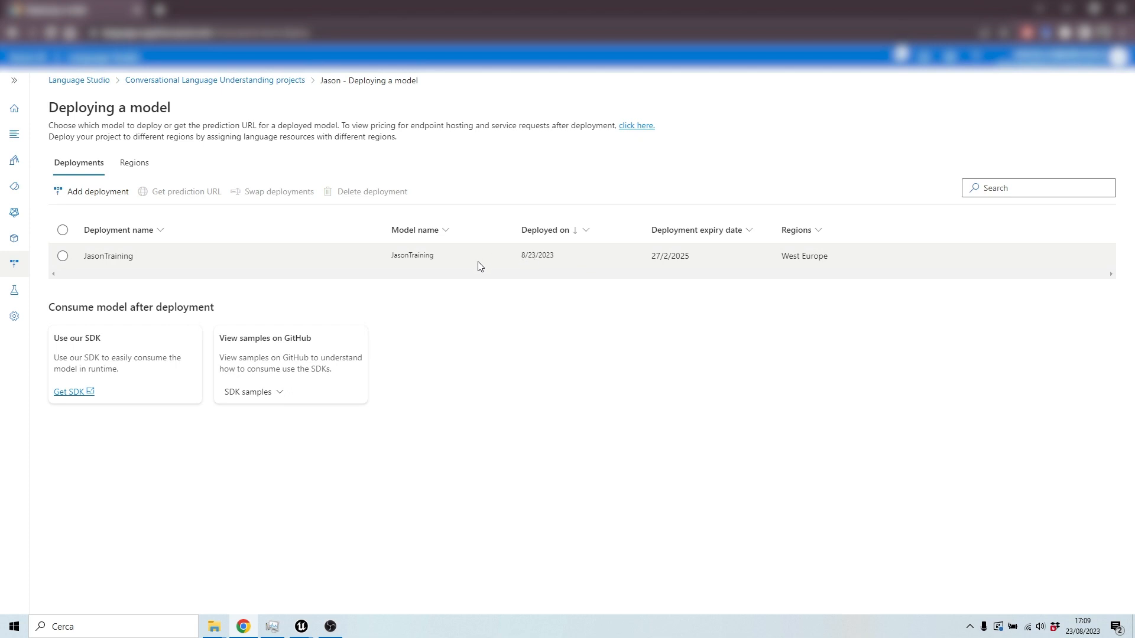
Step: Test the JasonTraining deployment with the utterance "Recommend a movie that won two oscars and three berlin bears"
{"action": "left_click", "coordinate": [15, 291]}
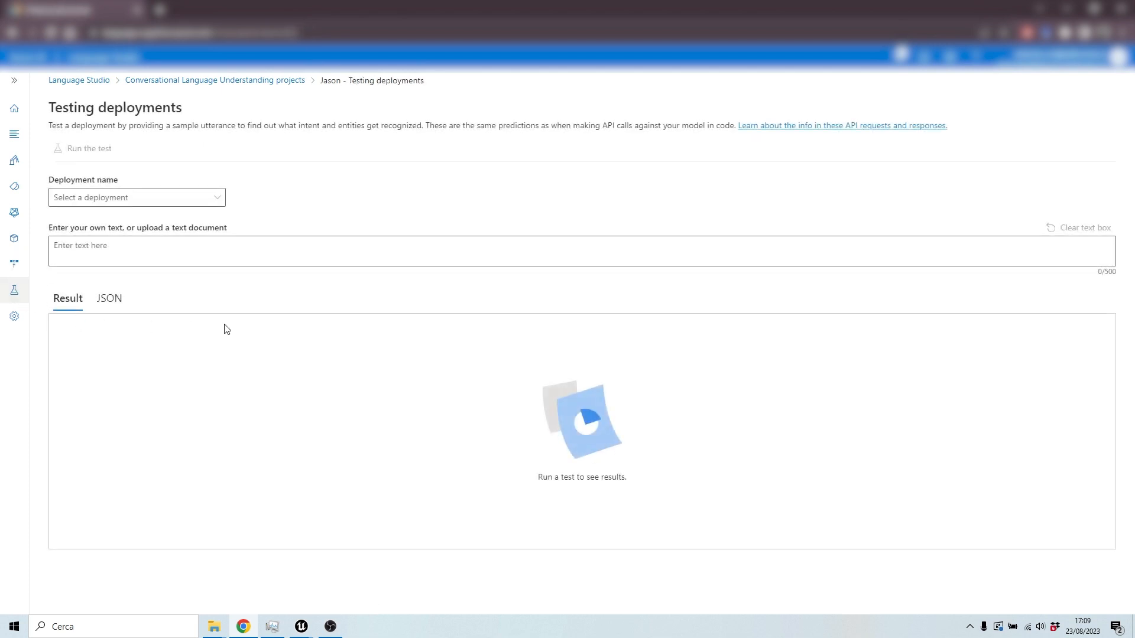
{"action": "left_click", "coordinate": [217, 199]}
{"action": "left_click", "coordinate": [96, 239]}
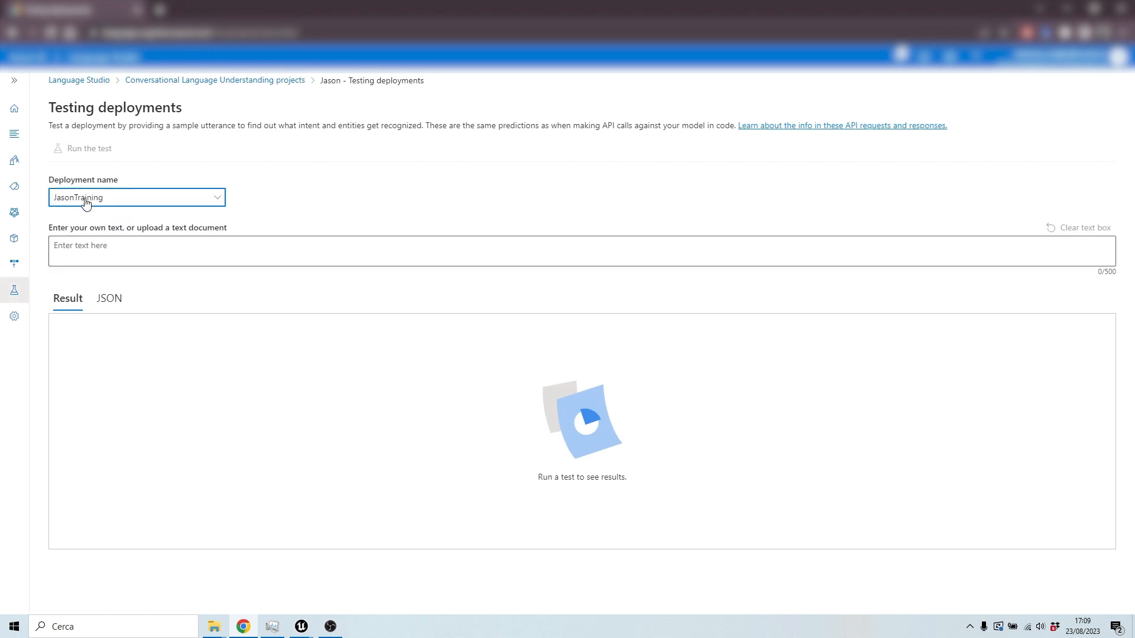
{"action": "left_click", "coordinate": [138, 253]}
{"action": "type", "text": "Recommend a movie that won two oscars and three berlin bears"}
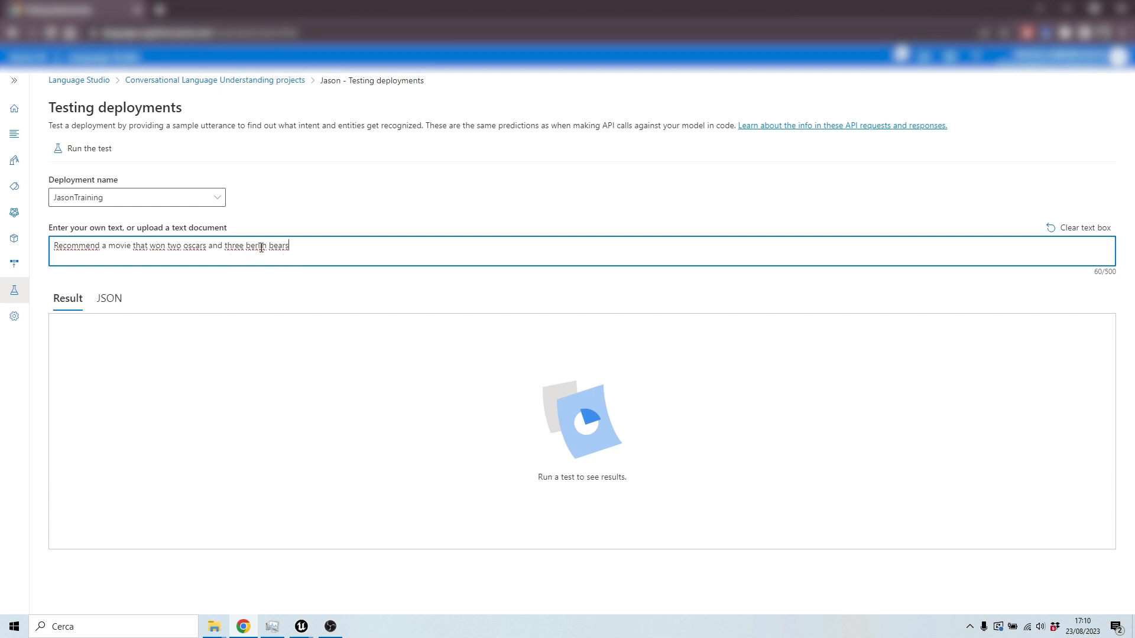
{"action": "left_click", "coordinate": [101, 150]}
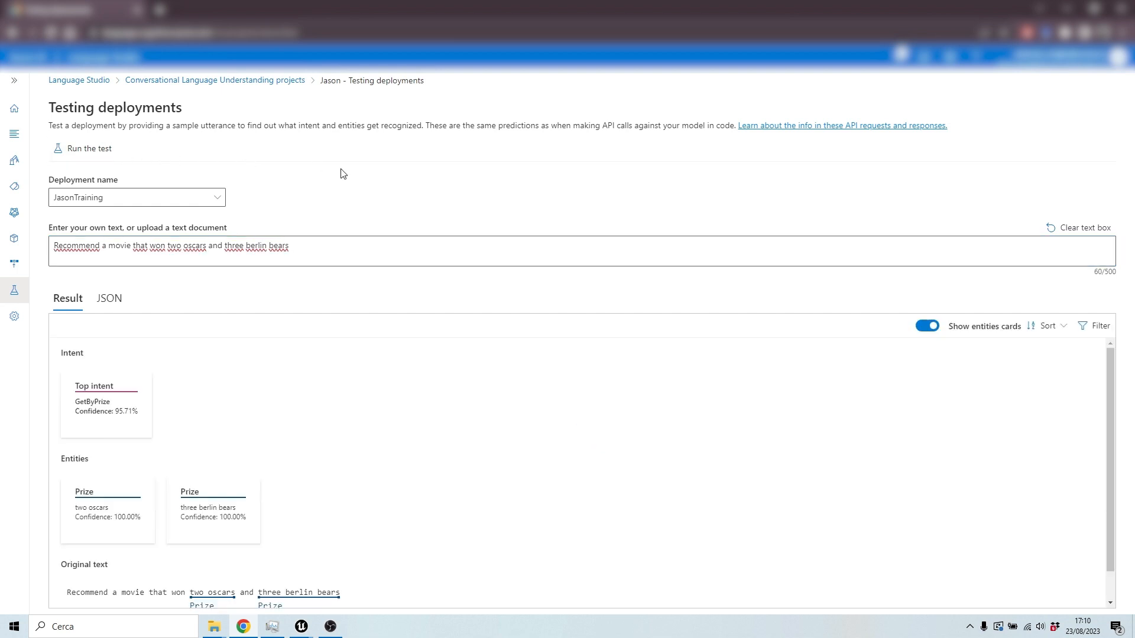
Step: Examine the test's result cards and its JSON output for intents and entities
{"action": "scroll", "coordinate": [387, 408], "scroll_direction": "down", "scroll_amount": 1}
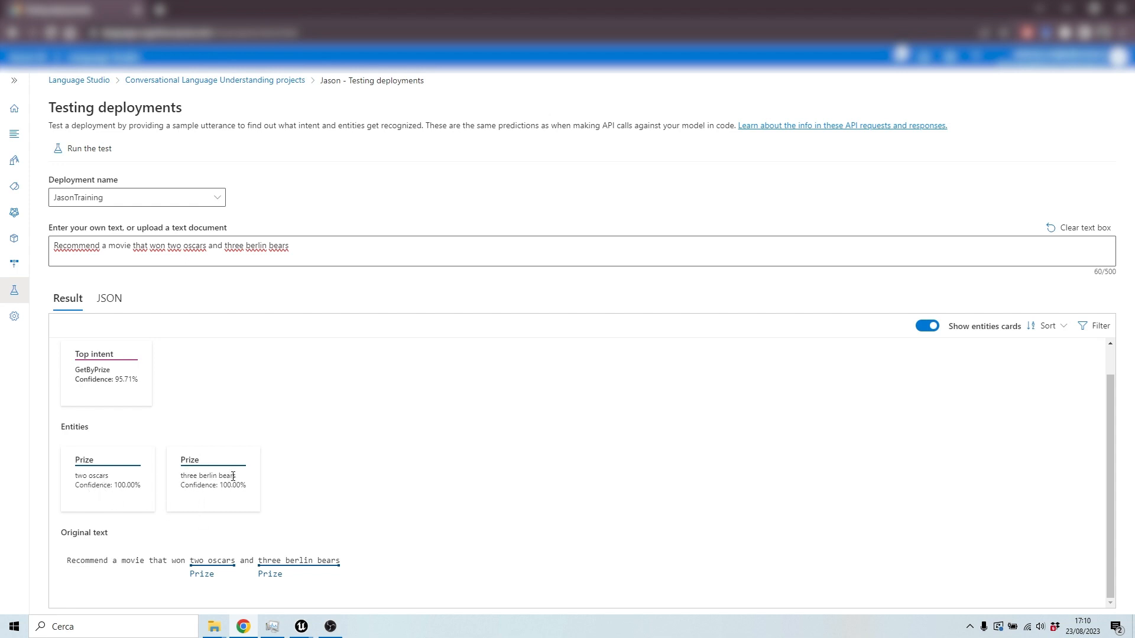
{"action": "left_click", "coordinate": [116, 305]}
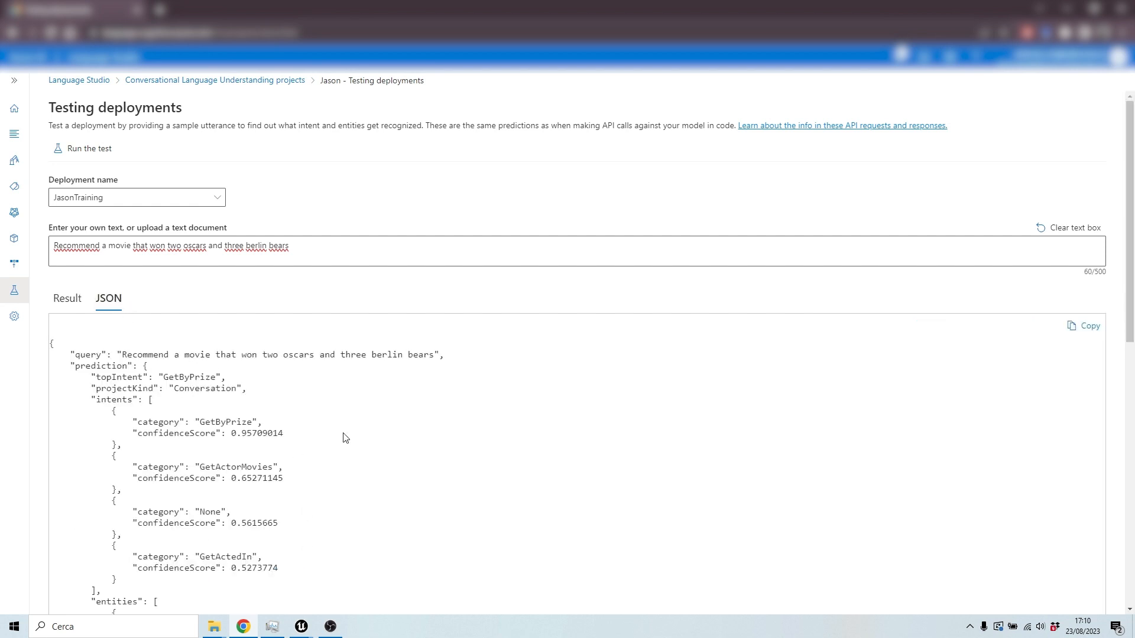
{"action": "scroll", "coordinate": [171, 388], "scroll_direction": "down", "scroll_amount": 1}
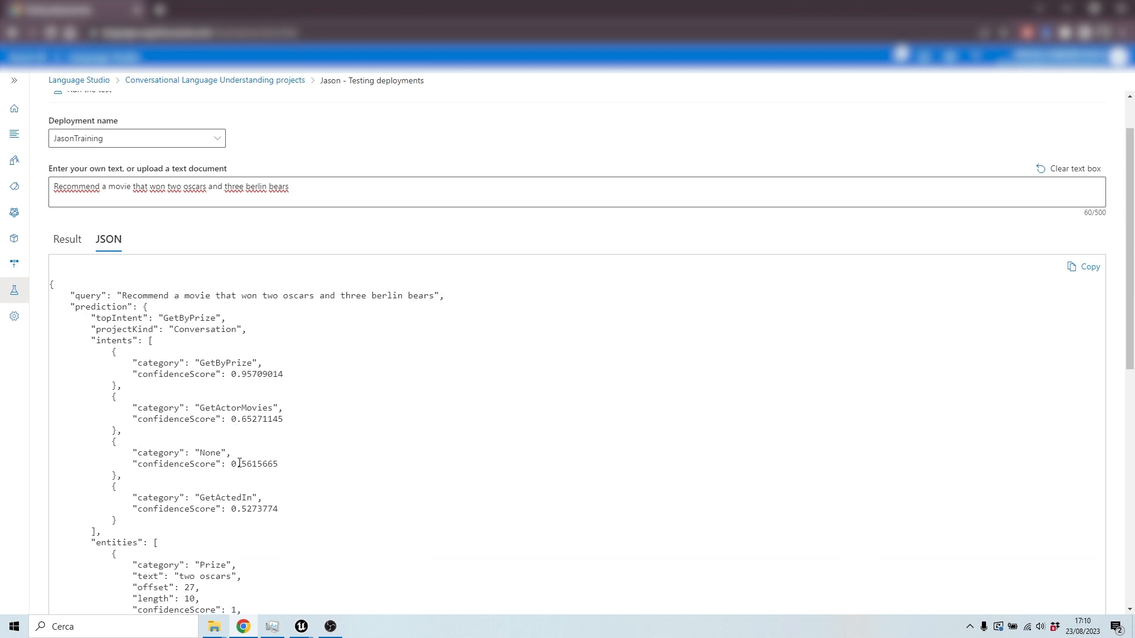
{"action": "scroll", "coordinate": [252, 486], "scroll_direction": "down", "scroll_amount": 3}
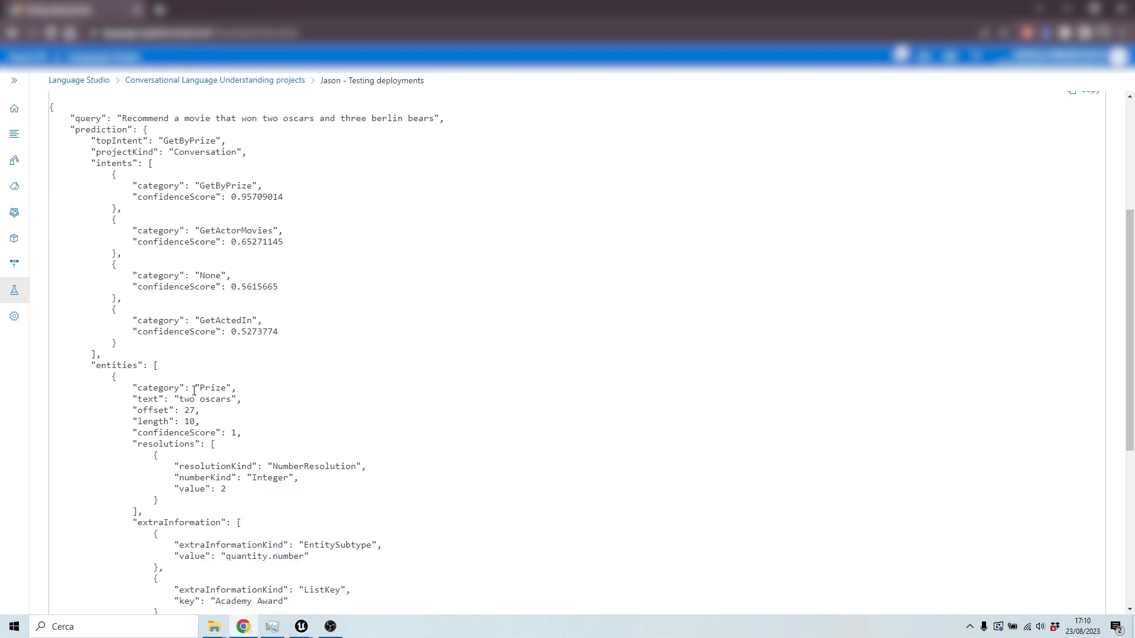
{"action": "scroll", "coordinate": [130, 368], "scroll_direction": "down", "scroll_amount": 2}
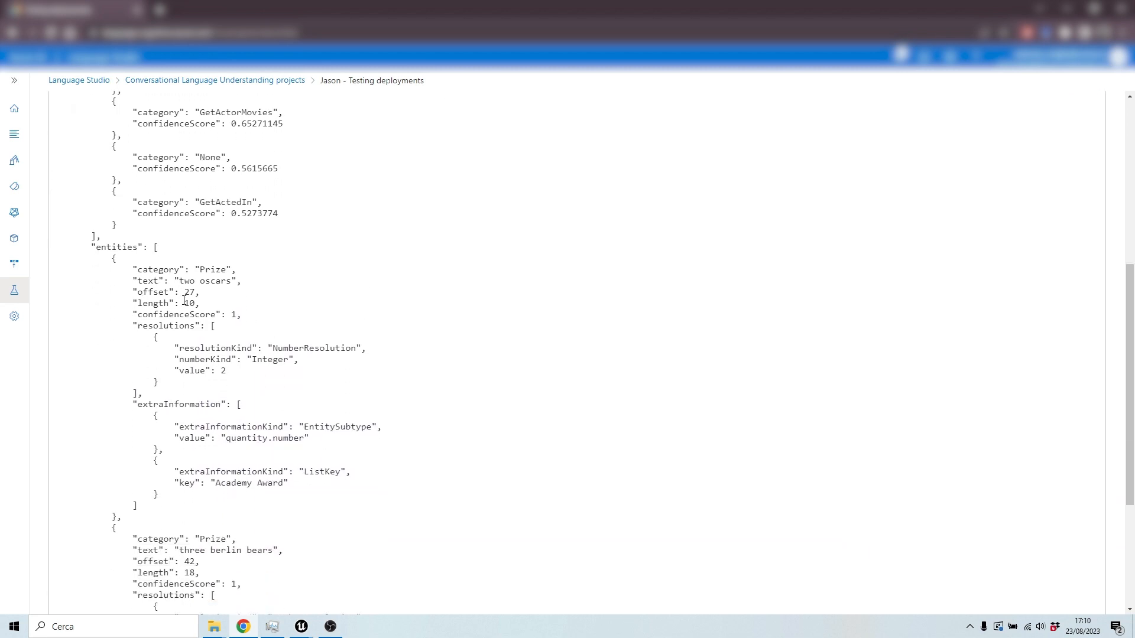
{"action": "scroll", "coordinate": [184, 300], "scroll_direction": "down", "scroll_amount": 1}
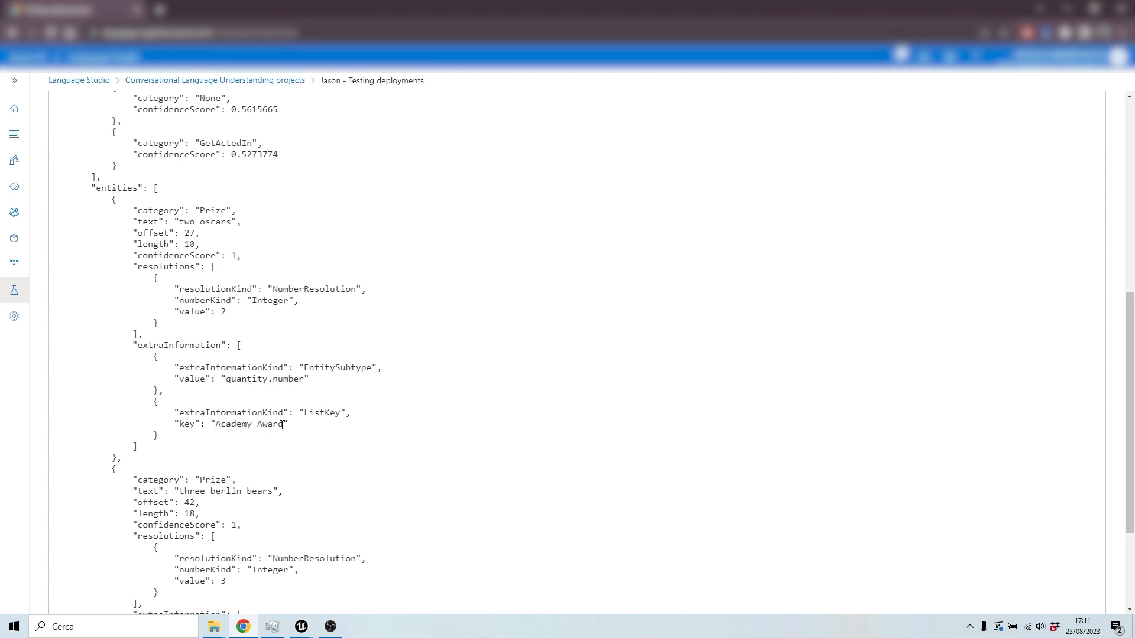
{"action": "scroll", "coordinate": [285, 408], "scroll_direction": "down", "scroll_amount": 3}
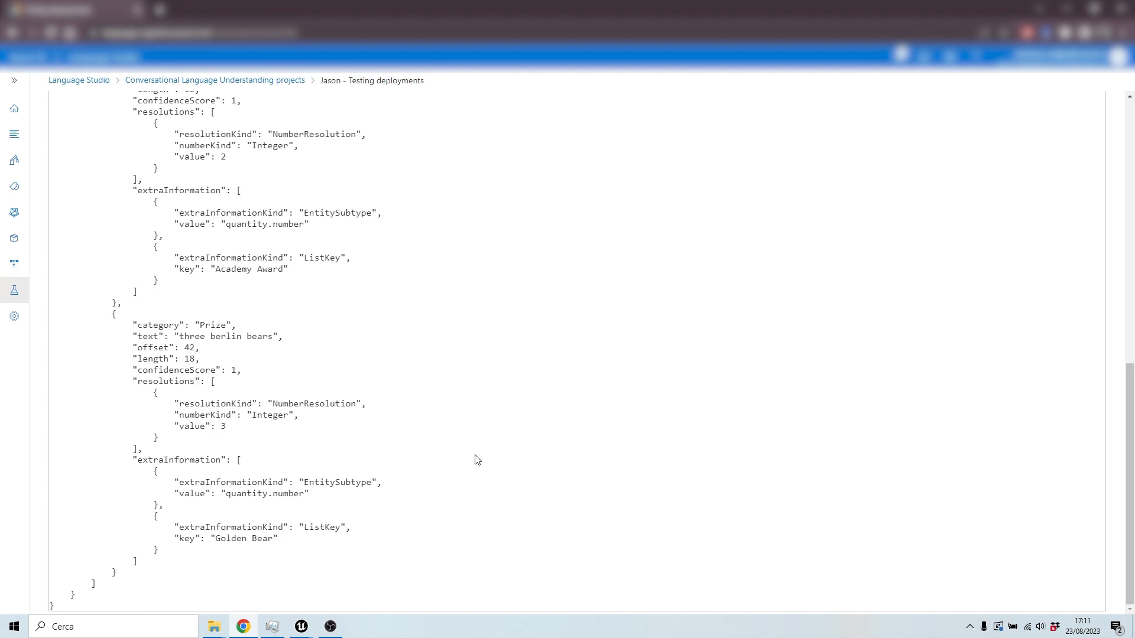
{"action": "scroll", "coordinate": [452, 444], "scroll_direction": "up", "scroll_amount": 7}
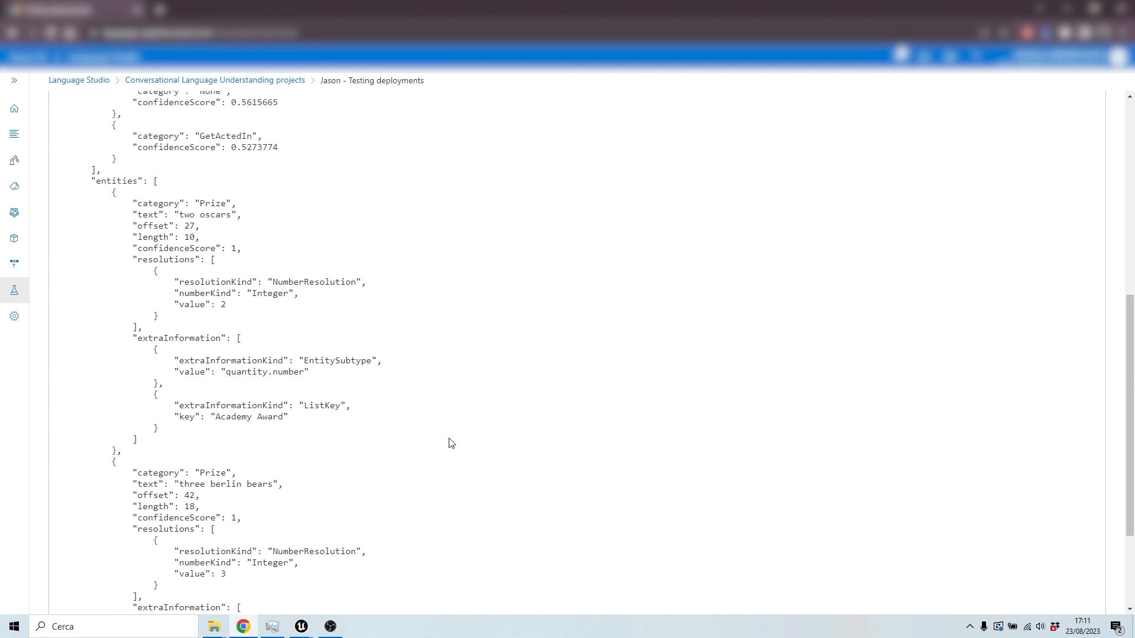
{"action": "scroll", "coordinate": [452, 444], "scroll_direction": "up", "scroll_amount": 3}
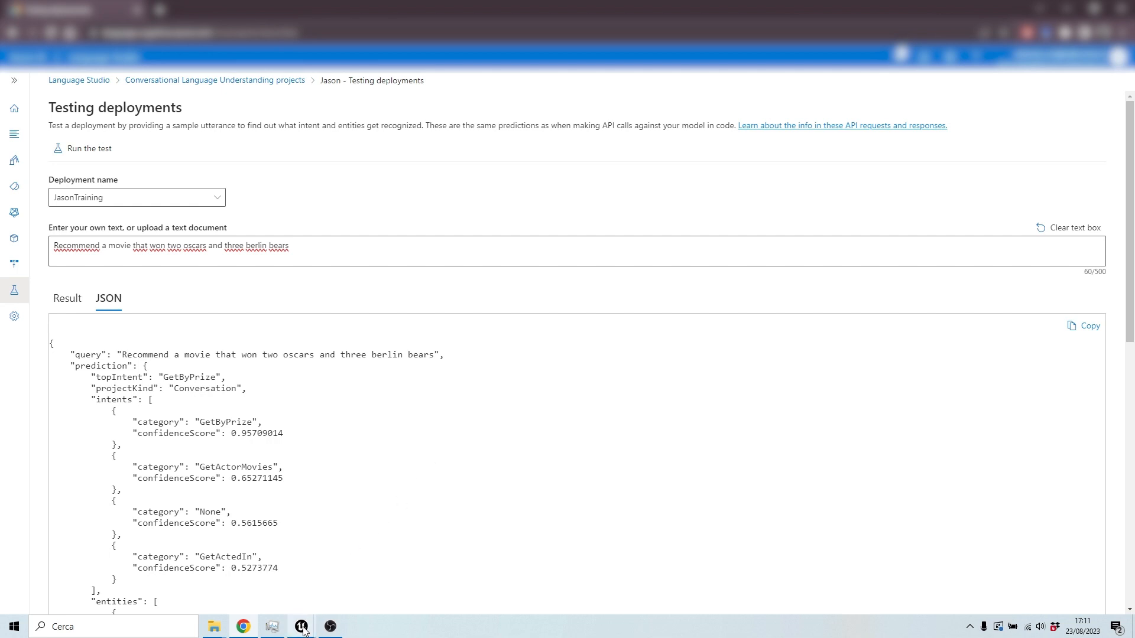
Step: Open the Jason project's settings page
{"action": "mouse_move", "coordinate": [303, 631]}
{"action": "left_click", "coordinate": [329, 590]}
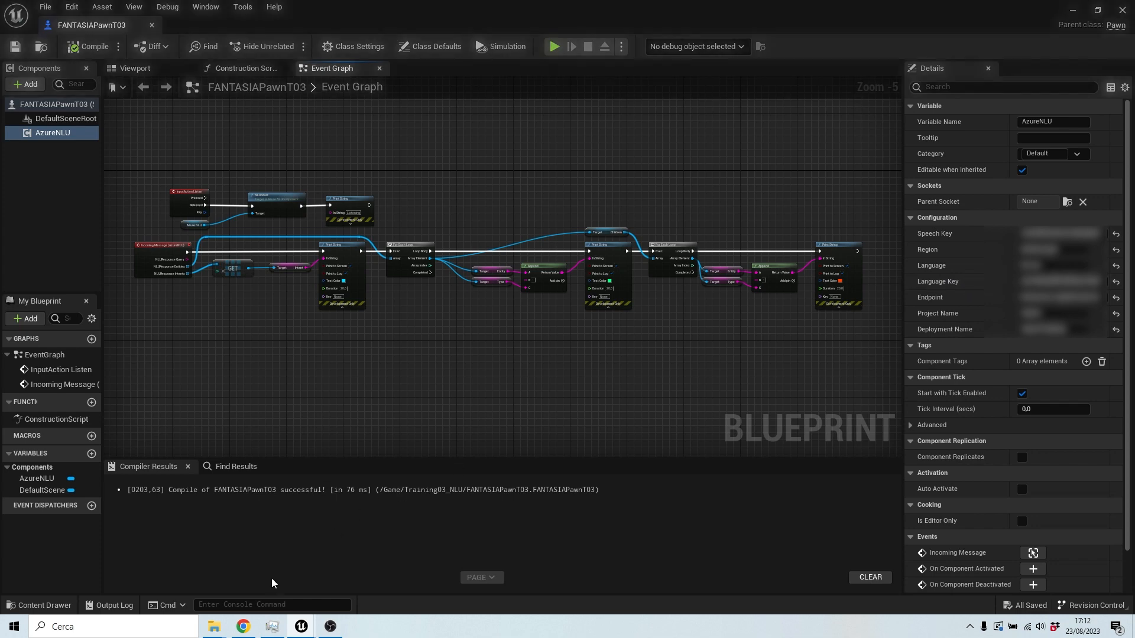
{"action": "left_click", "coordinate": [244, 627]}
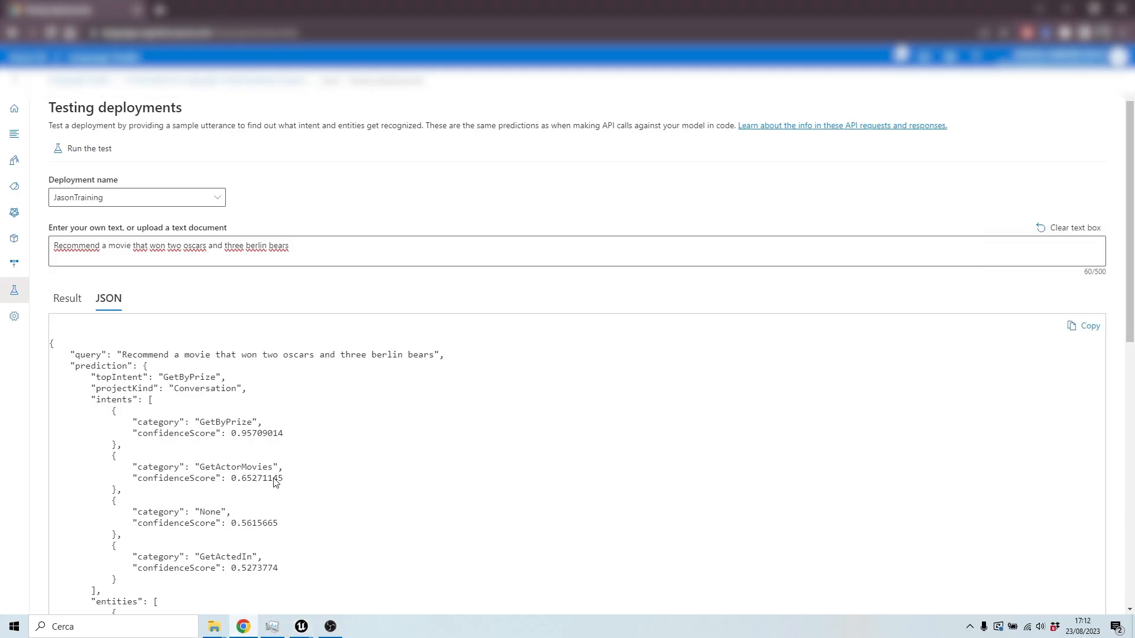
{"action": "left_click", "coordinate": [15, 319]}
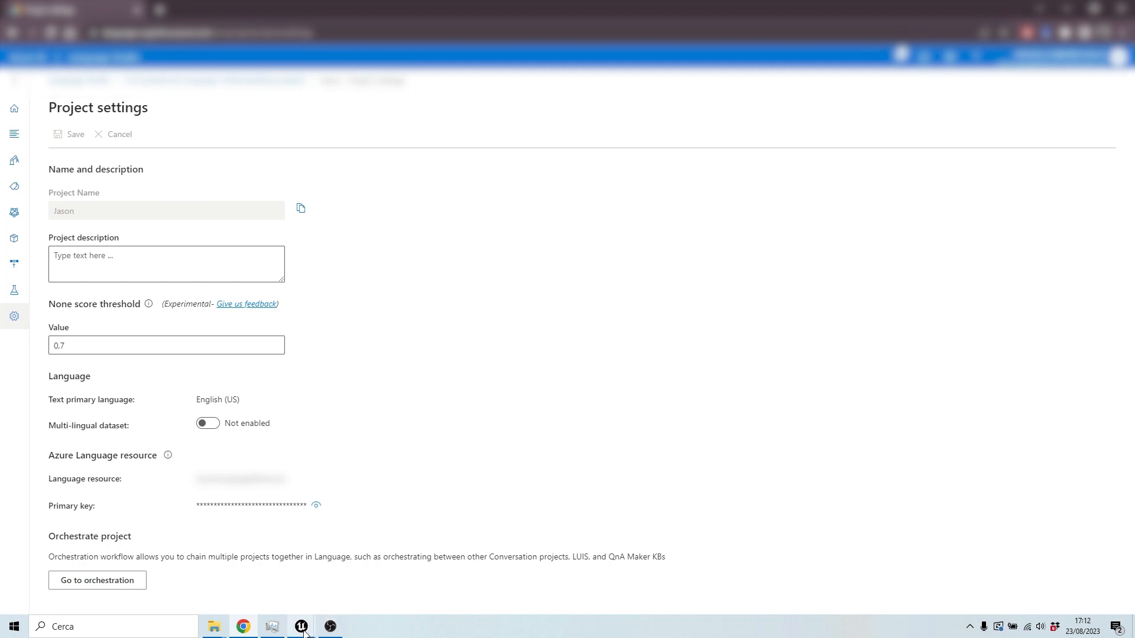
Step: Switch to Unreal Engine and examine the FANTASIAPawnT03 blueprint's event graph handling the NLU response
{"action": "left_click", "coordinate": [344, 590]}
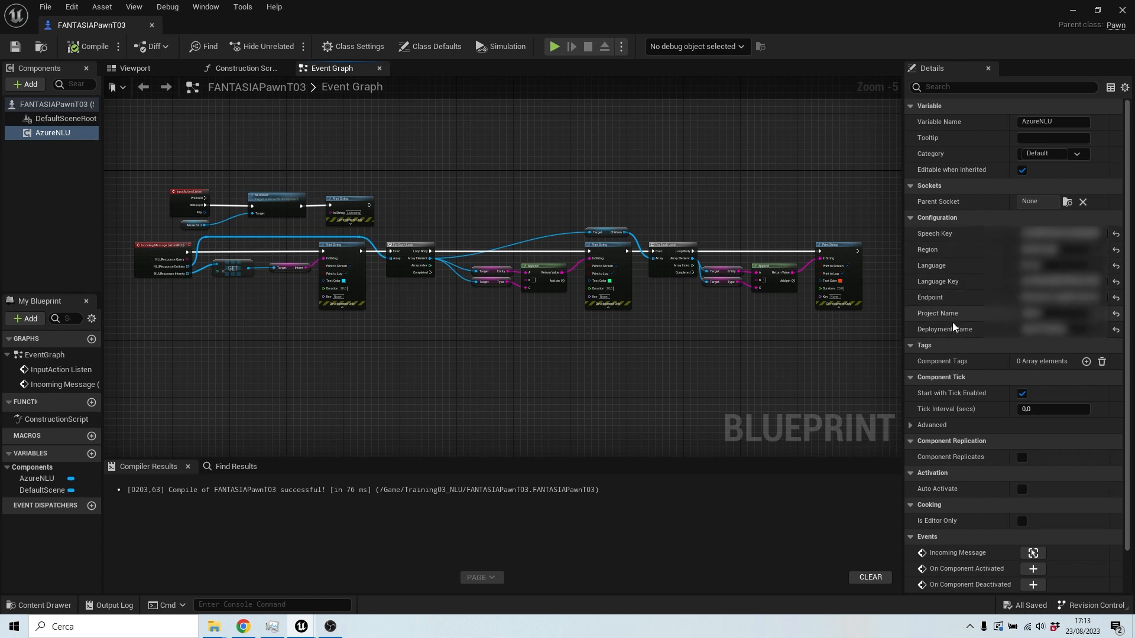
{"action": "left_click_drag", "start_coordinate": [287, 359], "coordinate": [475, 403]}
{"action": "scroll", "coordinate": [361, 268], "scroll_direction": "up", "scroll_amount": 5}
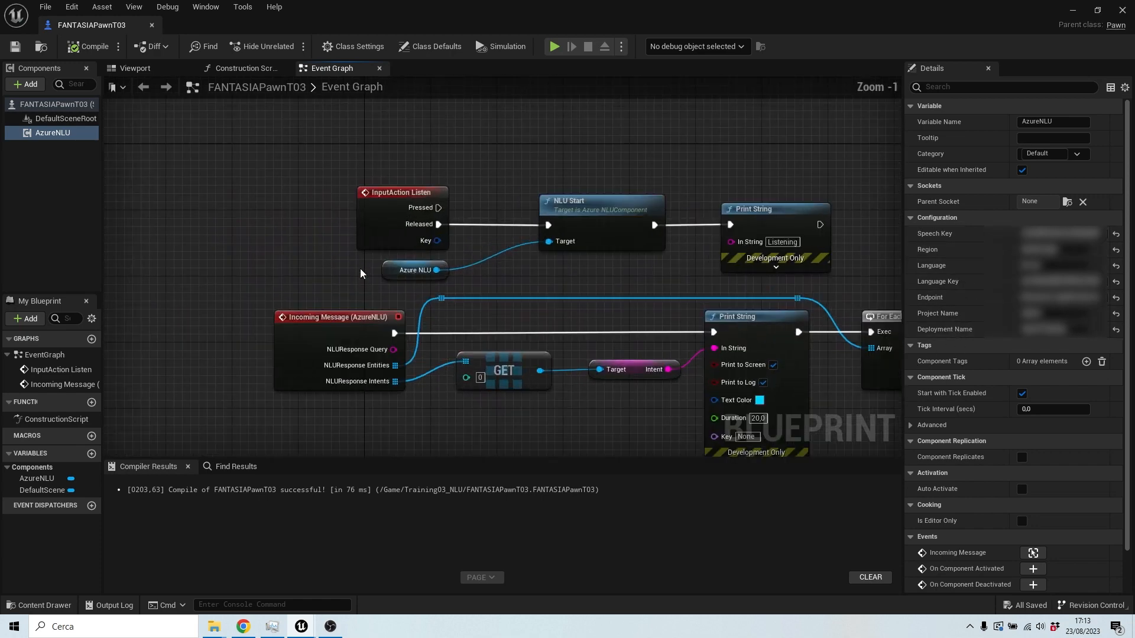
{"action": "left_click_drag", "start_coordinate": [594, 328], "coordinate": [439, 276]}
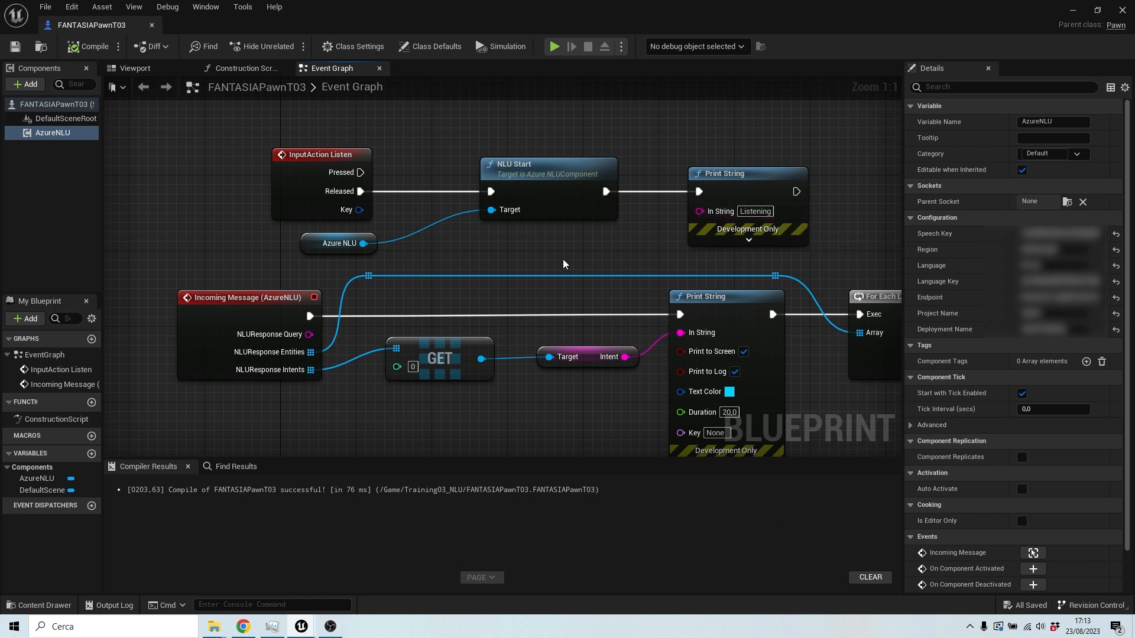
{"action": "left_click_drag", "start_coordinate": [349, 428], "coordinate": [333, 382]}
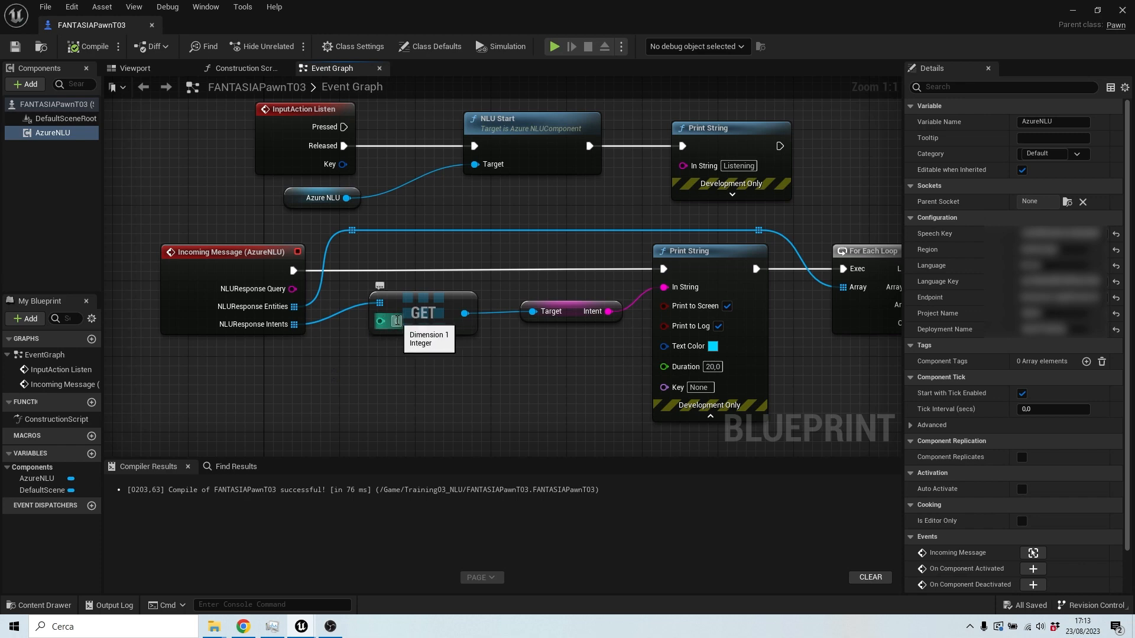
{"action": "left_click_drag", "start_coordinate": [564, 337], "coordinate": [498, 324]}
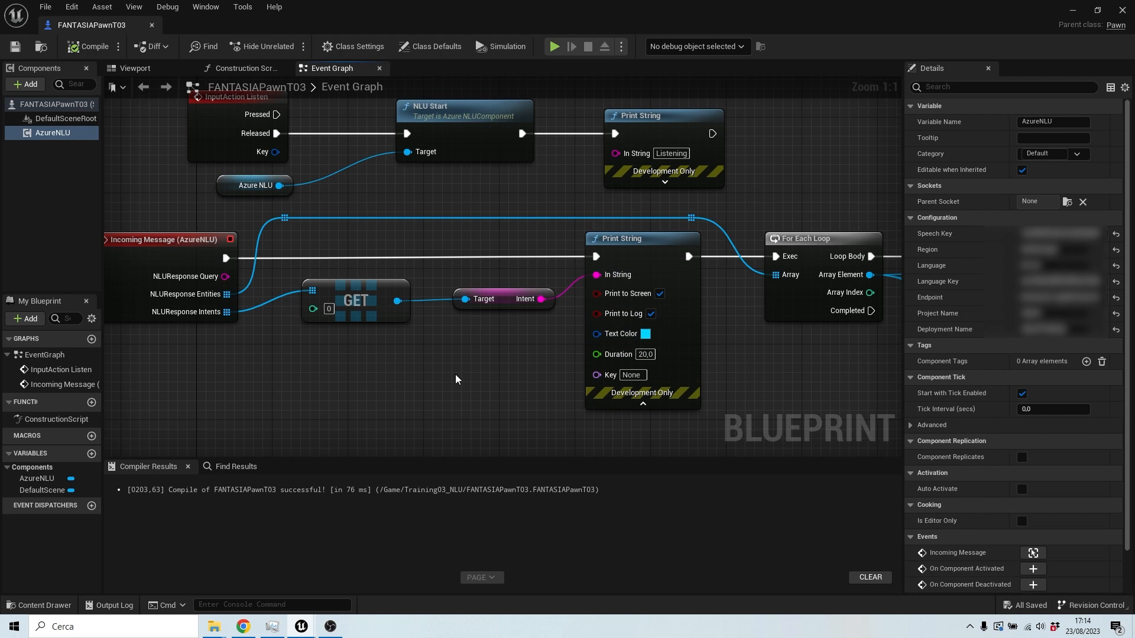
{"action": "left_click_drag", "start_coordinate": [504, 362], "coordinate": [380, 349]}
{"action": "left_click_drag", "start_coordinate": [646, 305], "coordinate": [766, 312]}
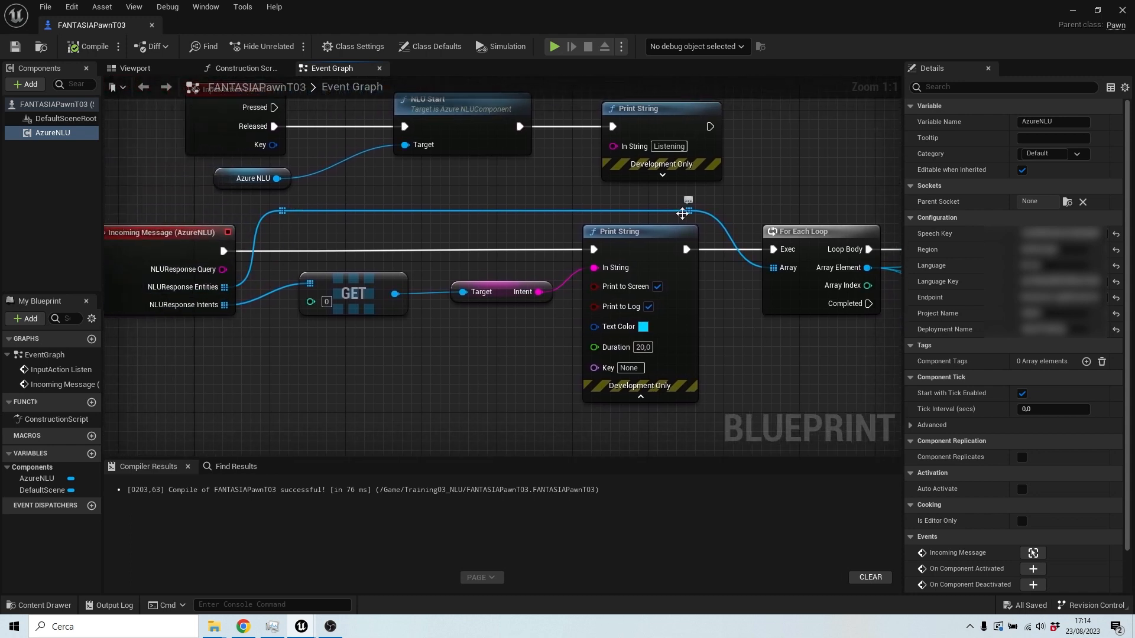
{"action": "left_click_drag", "start_coordinate": [805, 364], "coordinate": [447, 364]}
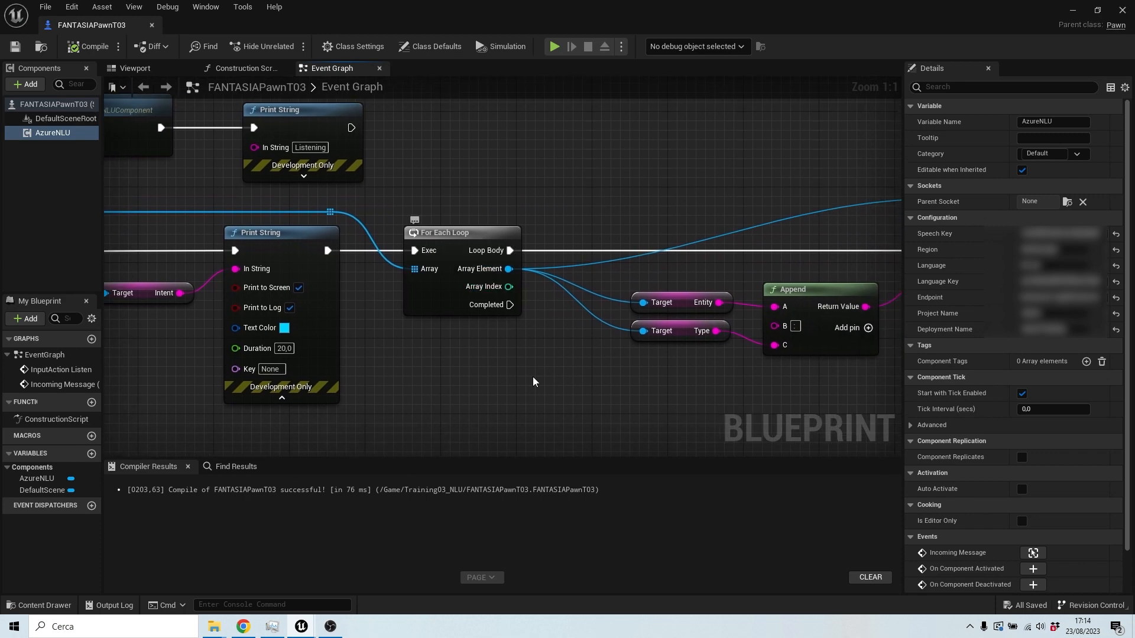
{"action": "left_click_drag", "start_coordinate": [623, 389], "coordinate": [426, 360]}
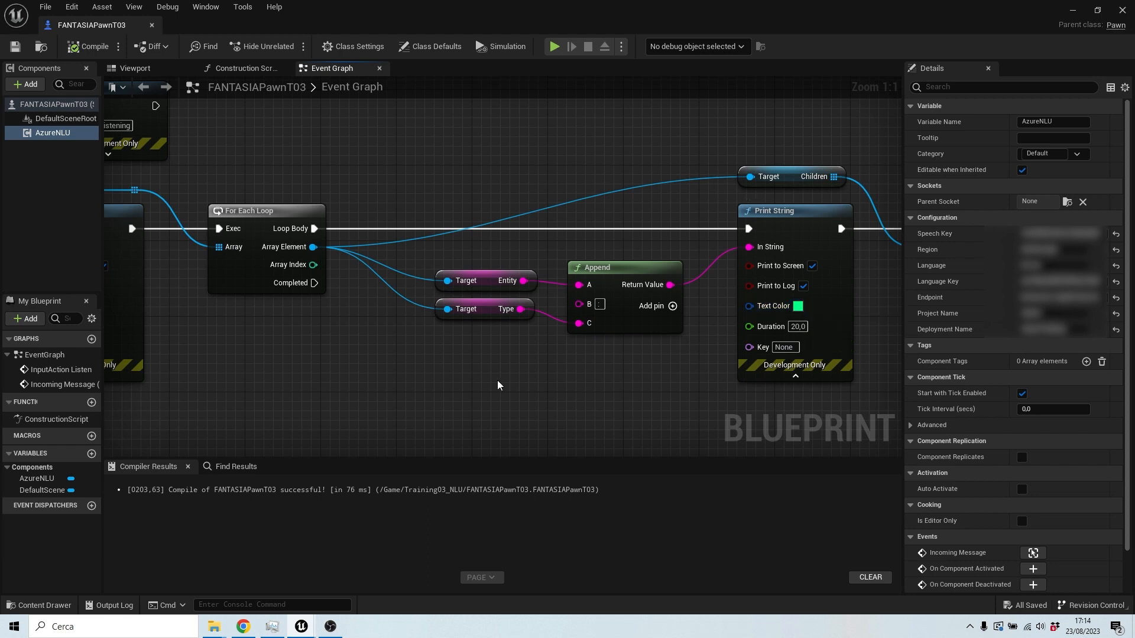
{"action": "left_click_drag", "start_coordinate": [593, 363], "coordinate": [434, 356]}
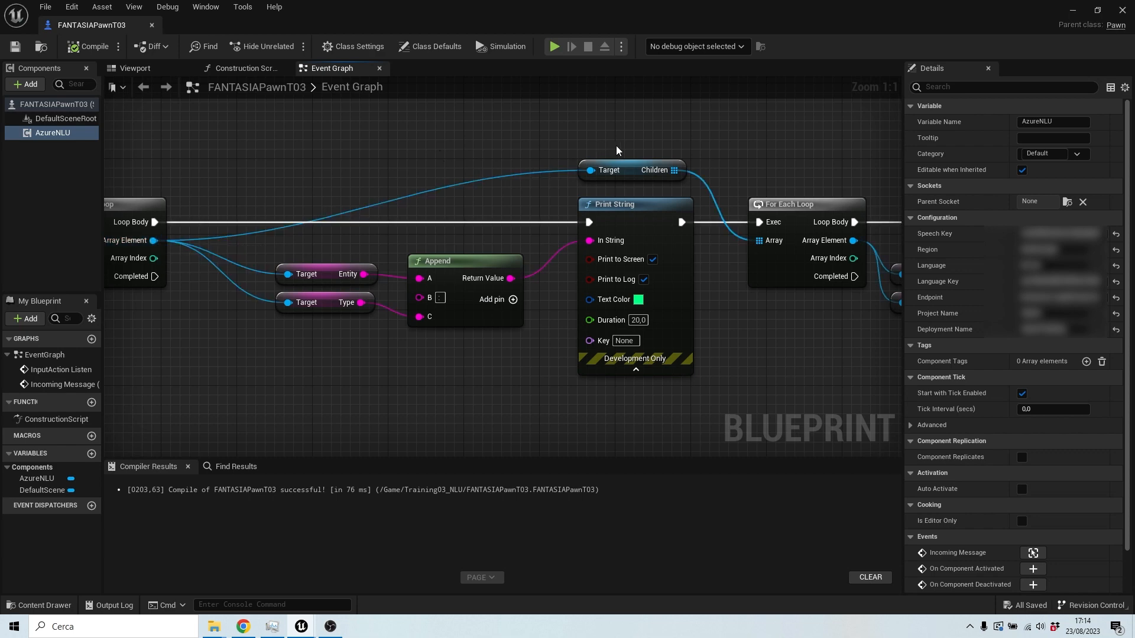
{"action": "left_click_drag", "start_coordinate": [811, 184], "coordinate": [564, 176]}
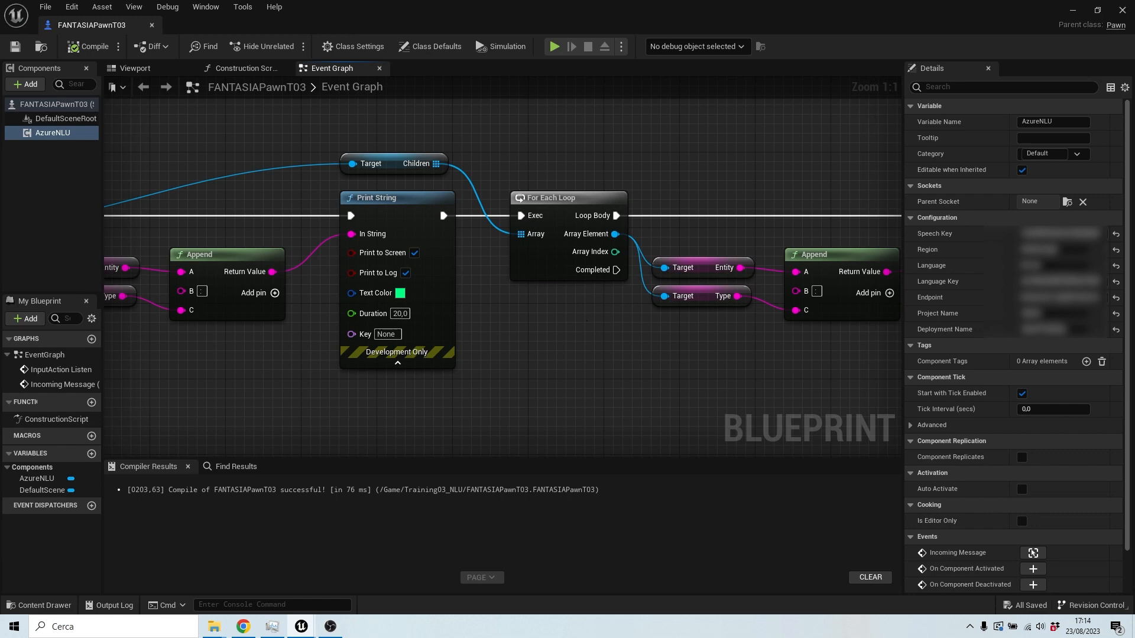
{"action": "left_click_drag", "start_coordinate": [591, 331], "coordinate": [344, 339]}
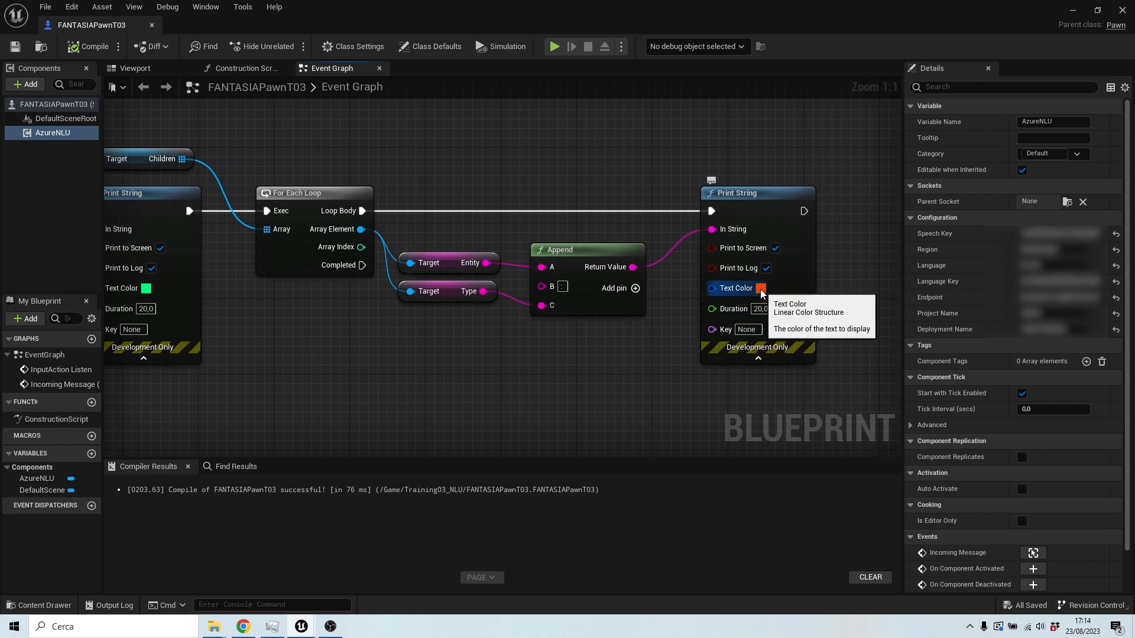
Step: Zoom out and pan across the event graph to examine the full chain from the listen input to the response printing
{"action": "left_click_drag", "start_coordinate": [608, 371], "coordinate": [630, 331]}
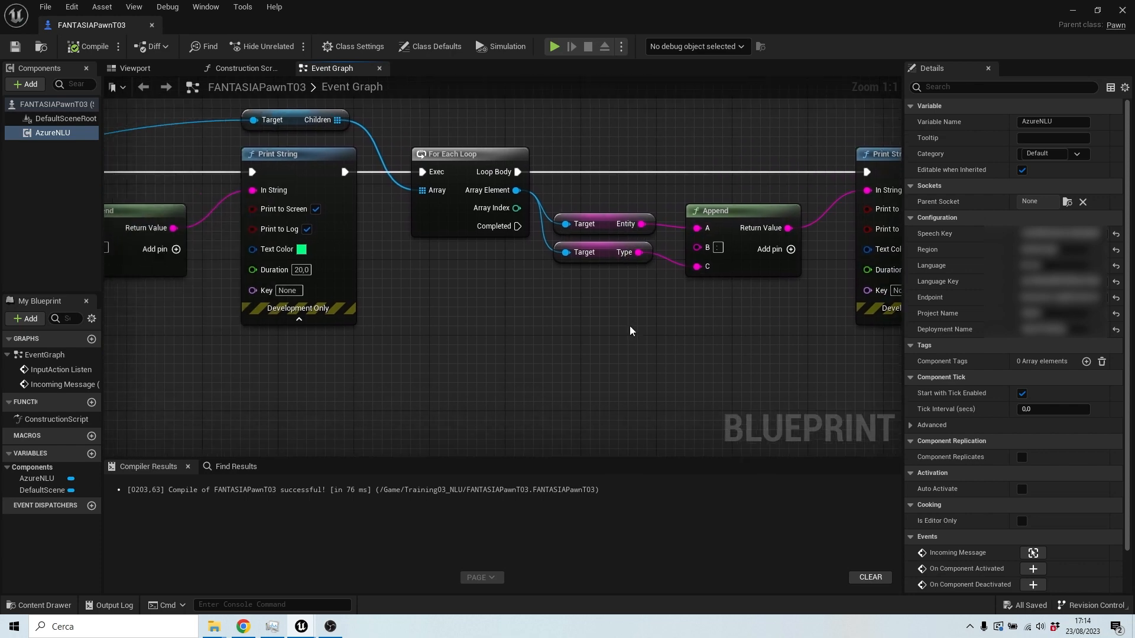
{"action": "scroll", "coordinate": [630, 331], "scroll_direction": "down", "scroll_amount": 3}
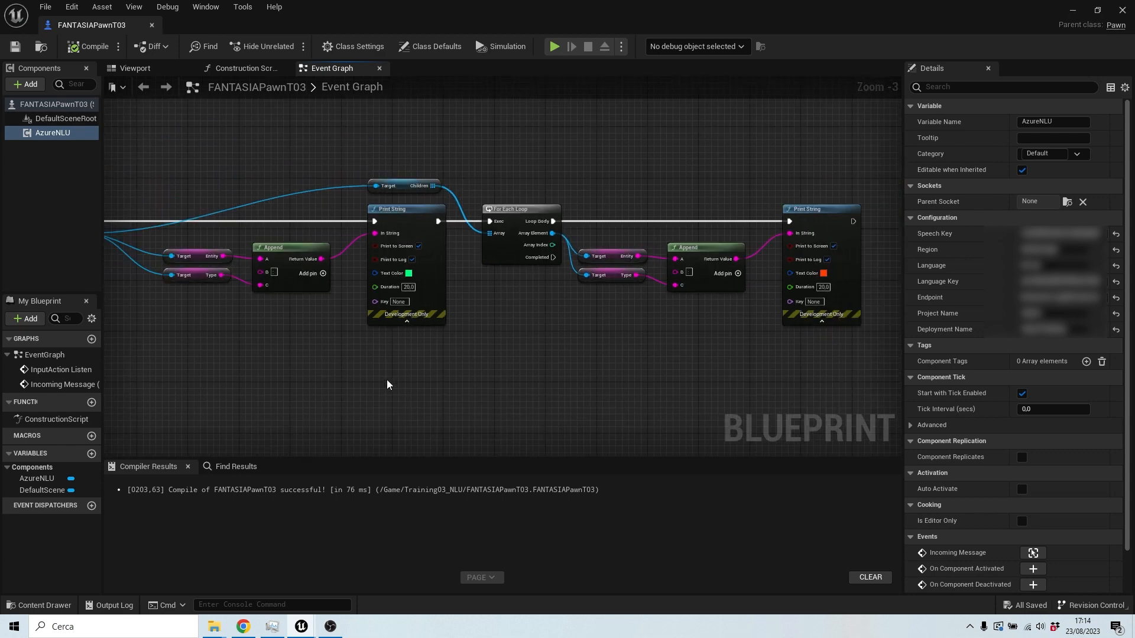
{"action": "left_click_drag", "start_coordinate": [354, 384], "coordinate": [857, 411]}
{"action": "scroll", "coordinate": [688, 383], "scroll_direction": "down", "scroll_amount": 1}
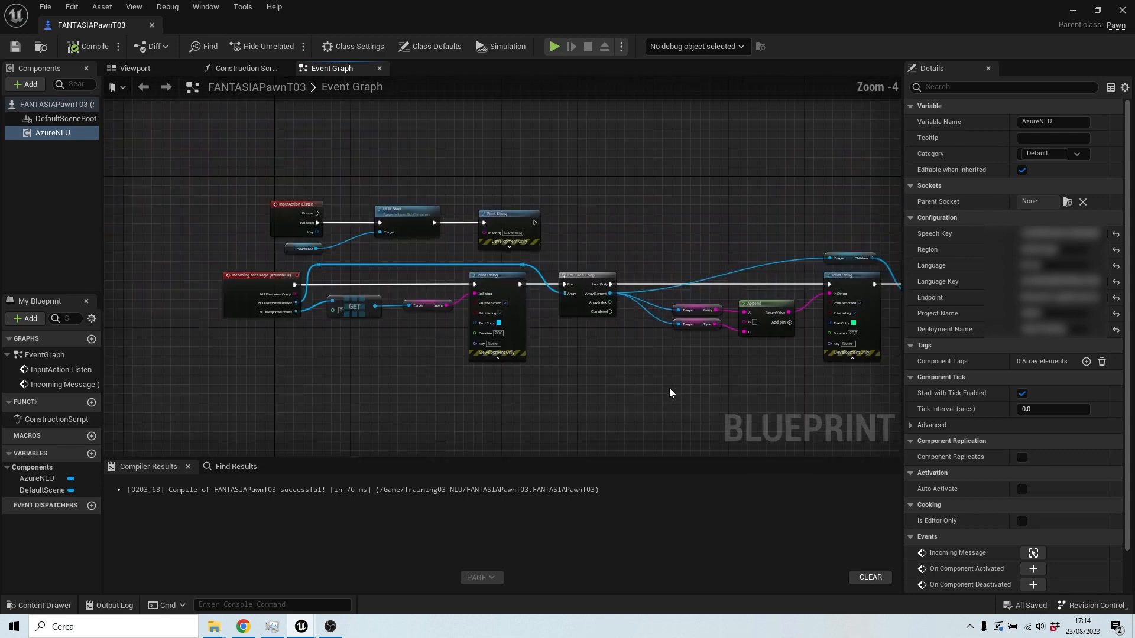
Step: Back in the browser, rerun the JasonTraining deployment test with the pasted utterance "Recommend a movie that won two oscars and three berlin bears"
{"action": "mouse_move", "coordinate": [243, 626]}
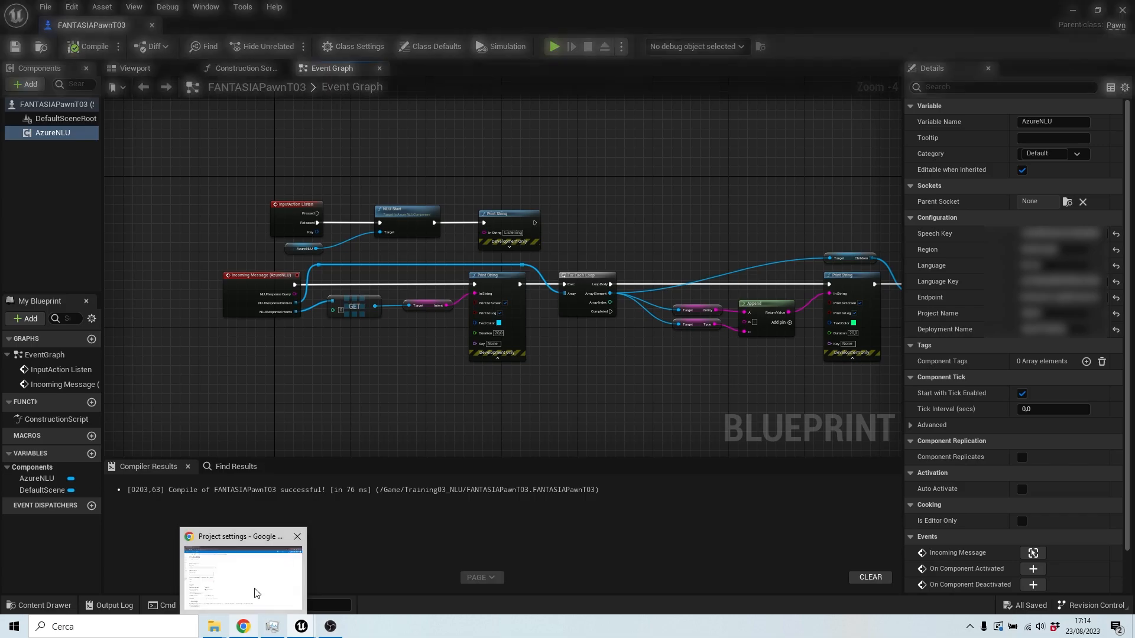
{"action": "left_click", "coordinate": [256, 593]}
{"action": "left_click", "coordinate": [14, 289]}
{"action": "left_click", "coordinate": [100, 254]}
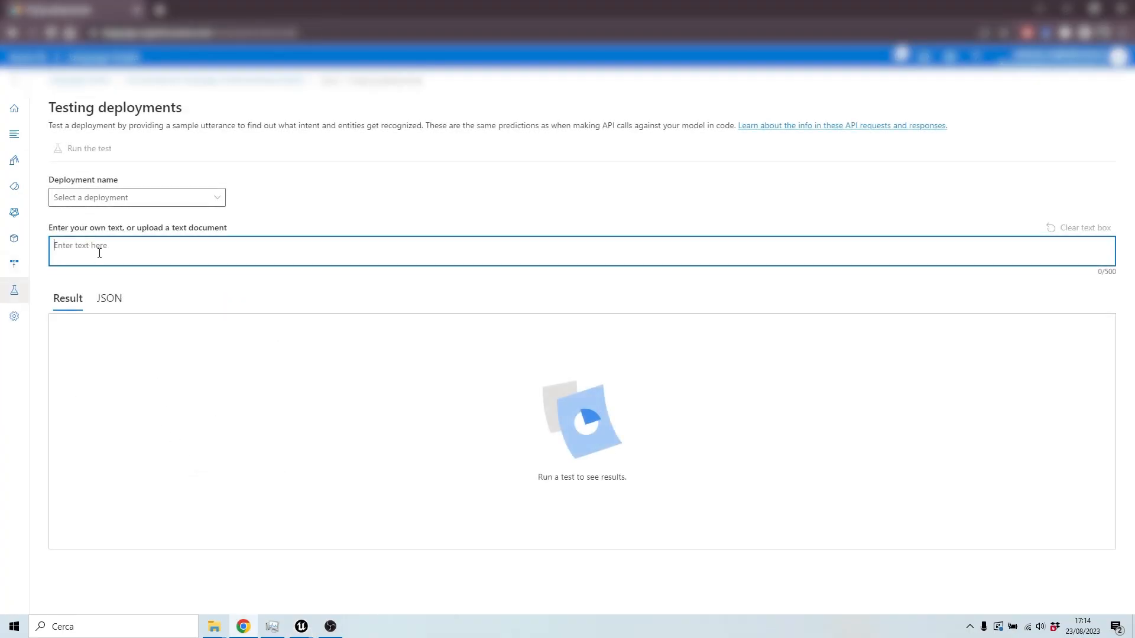
{"action": "type", "text": "Recommend a movie that won two oscars and three berlin bears"}
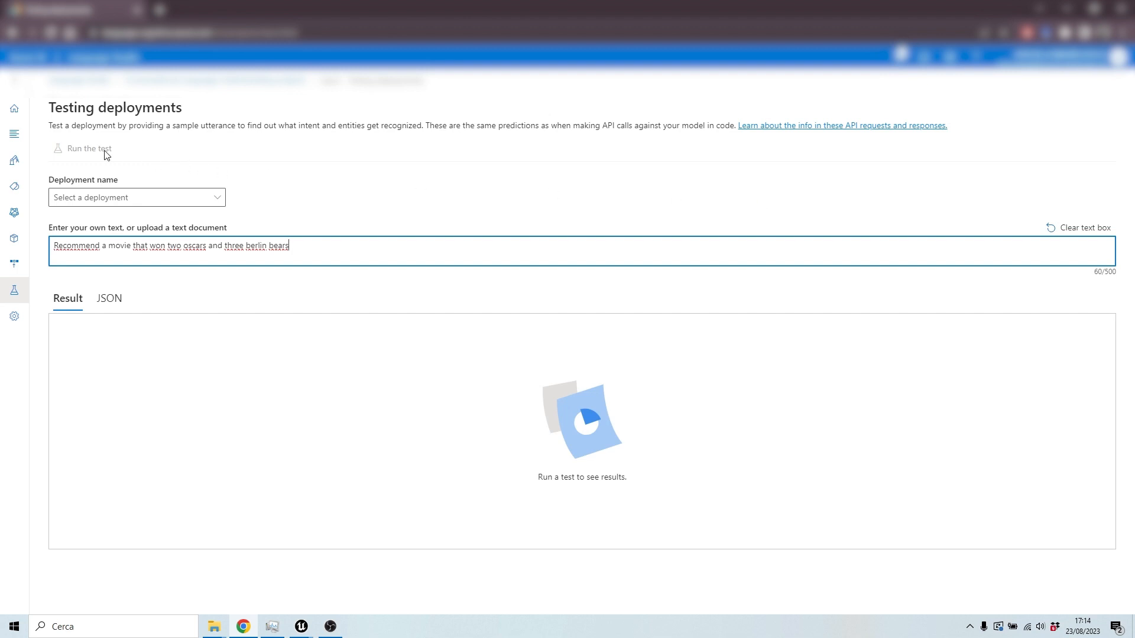
{"action": "left_click", "coordinate": [163, 197]}
{"action": "left_click", "coordinate": [119, 236]}
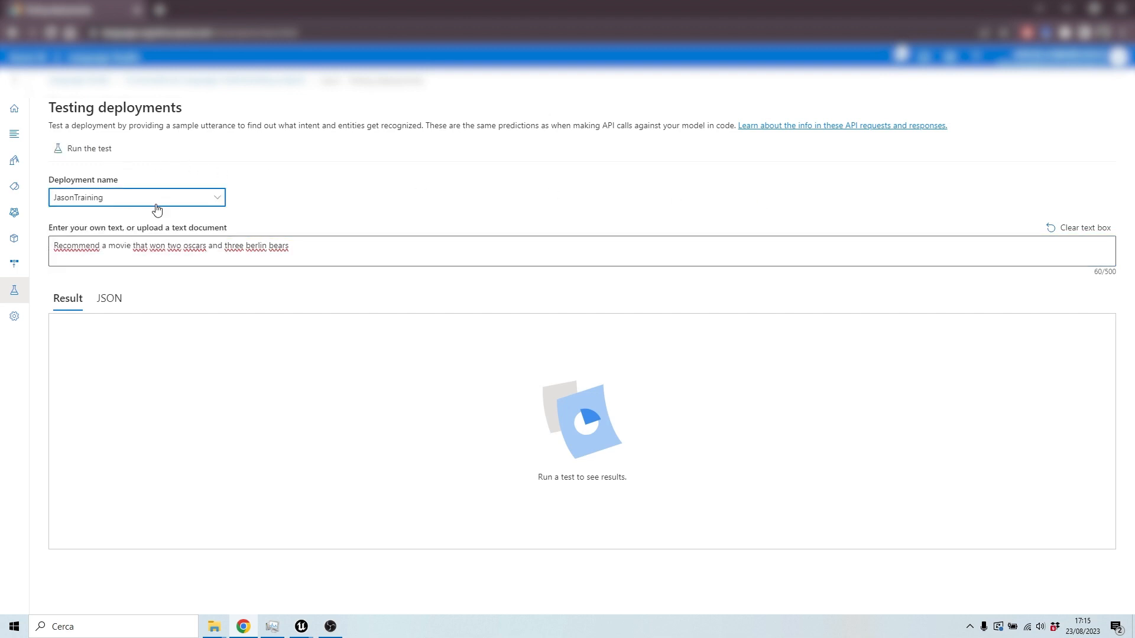
{"action": "left_click", "coordinate": [94, 149]}
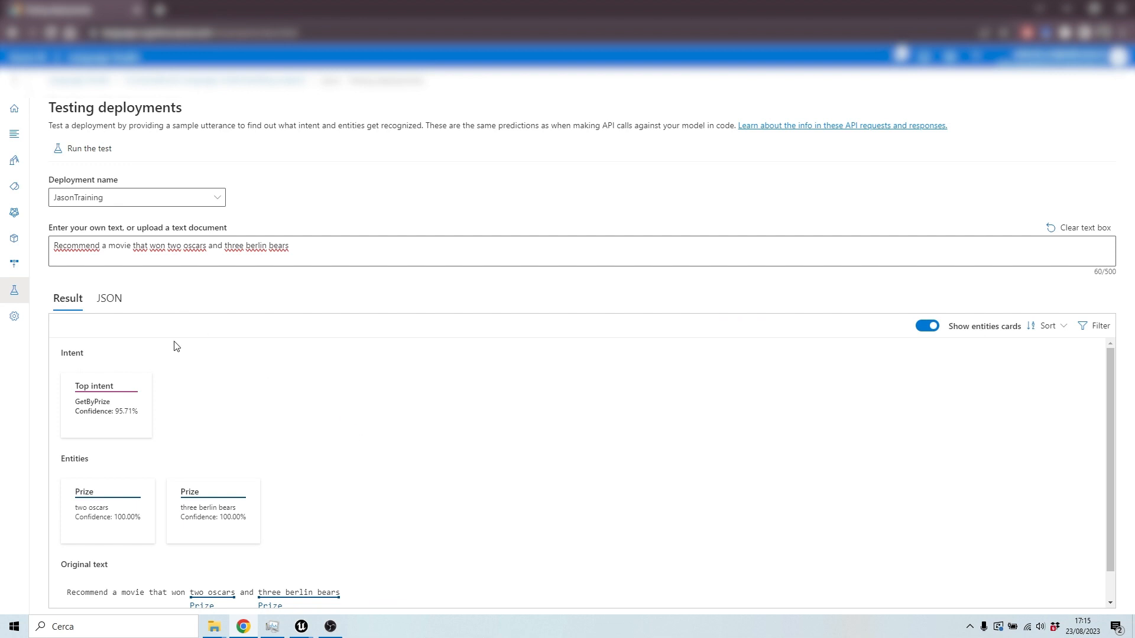
{"action": "scroll", "coordinate": [197, 440], "scroll_direction": "down", "scroll_amount": 1}
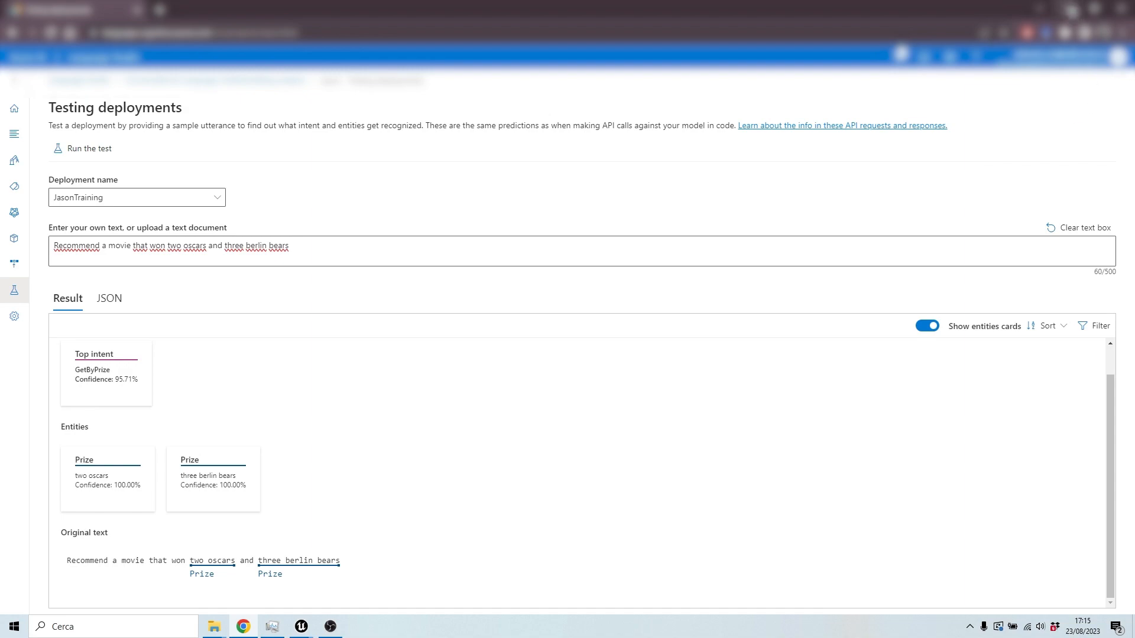
Step: Return to Unreal Engine, play the Training03_NLU level in the editor viewport, and trigger the listen input
{"action": "left_click", "coordinate": [1068, 8]}
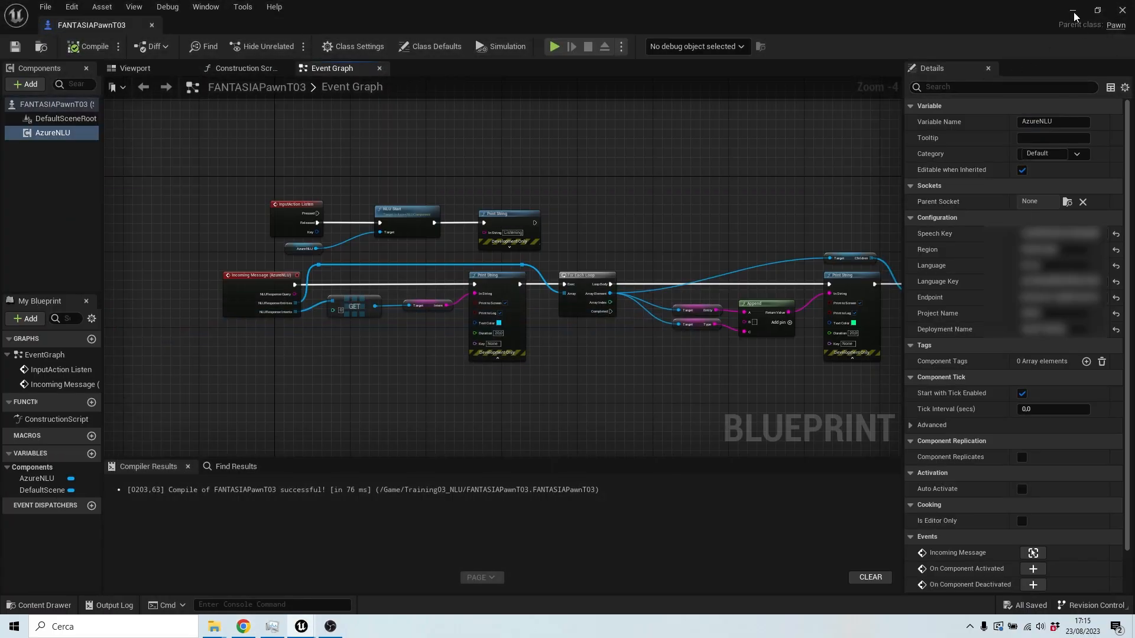
{"action": "left_click", "coordinate": [1074, 11]}
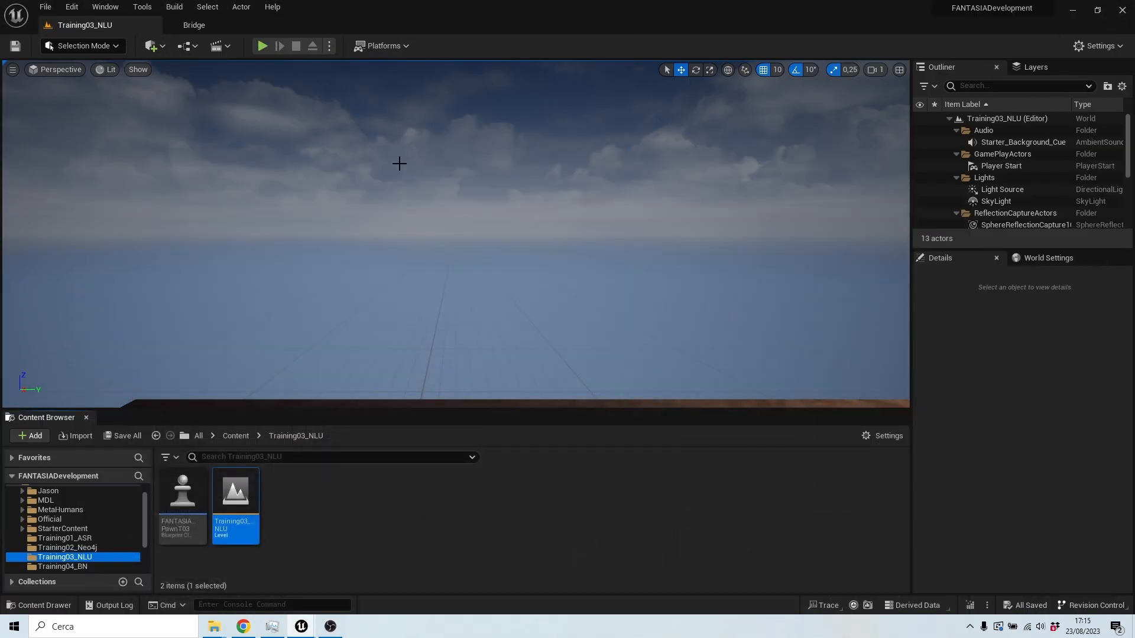
{"action": "left_click", "coordinate": [262, 45]}
{"action": "left_click", "coordinate": [399, 238]}
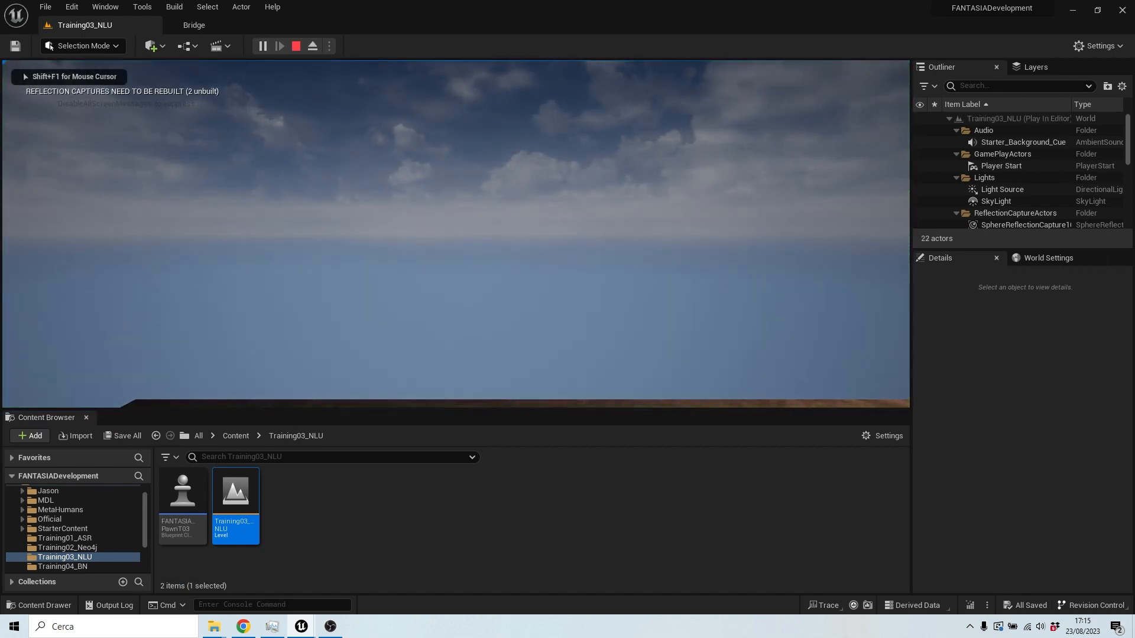
{"action": "key", "text": "space"}
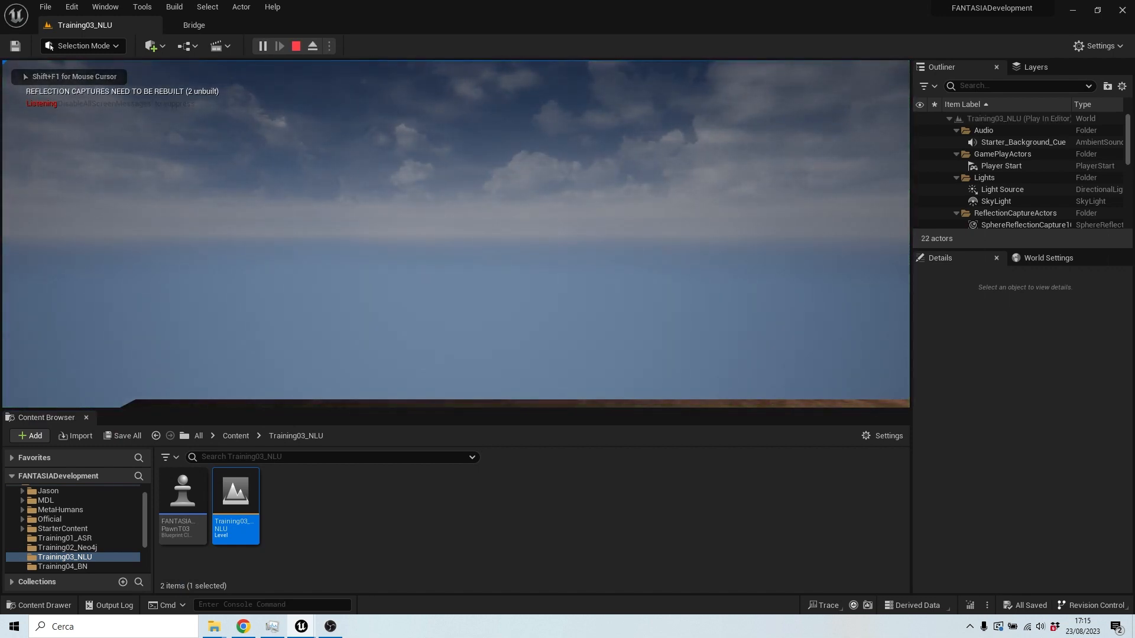